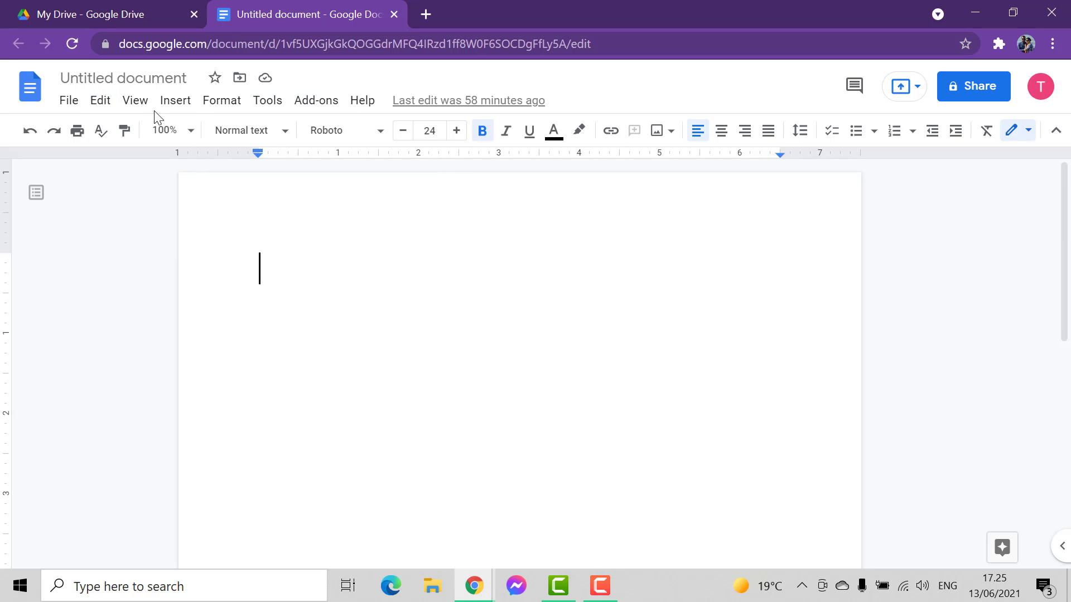
Step: Insert a table with three columns and three rows into the blank document
left_click(184, 105)
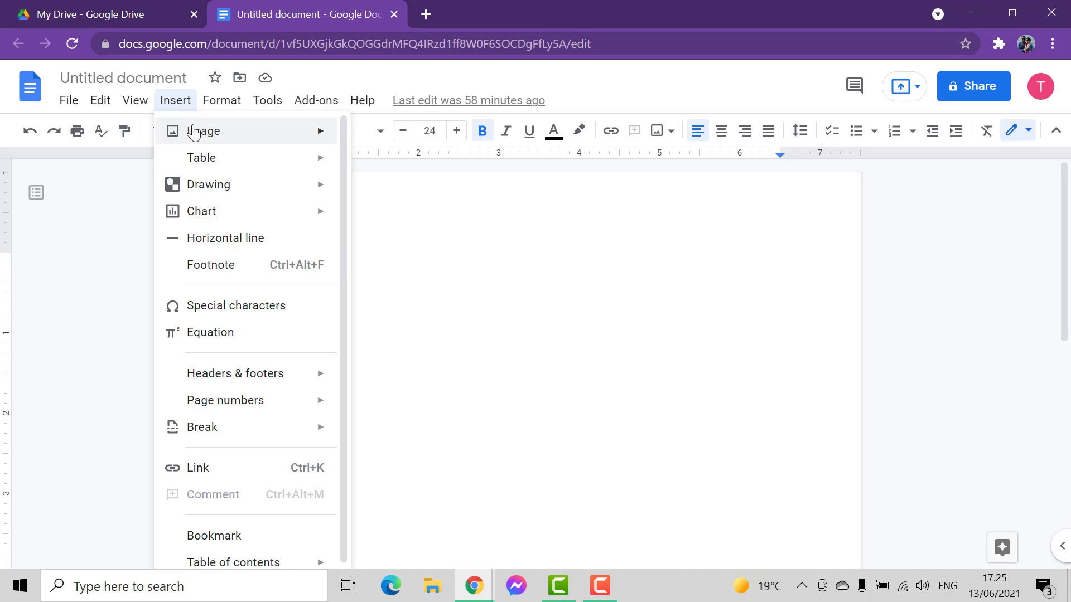
mouse_move(200, 162)
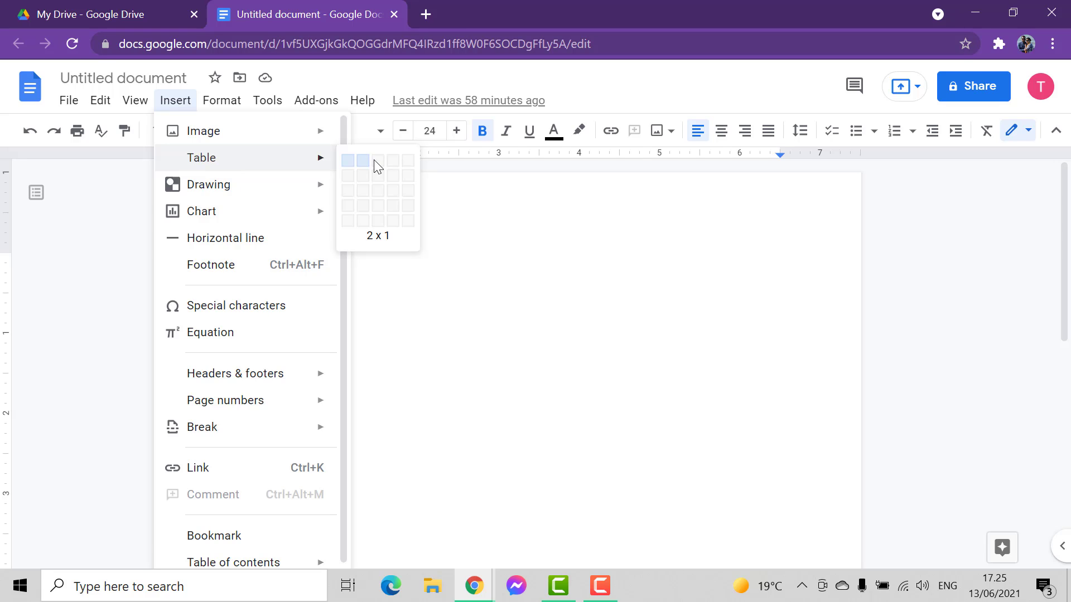
left_click(377, 192)
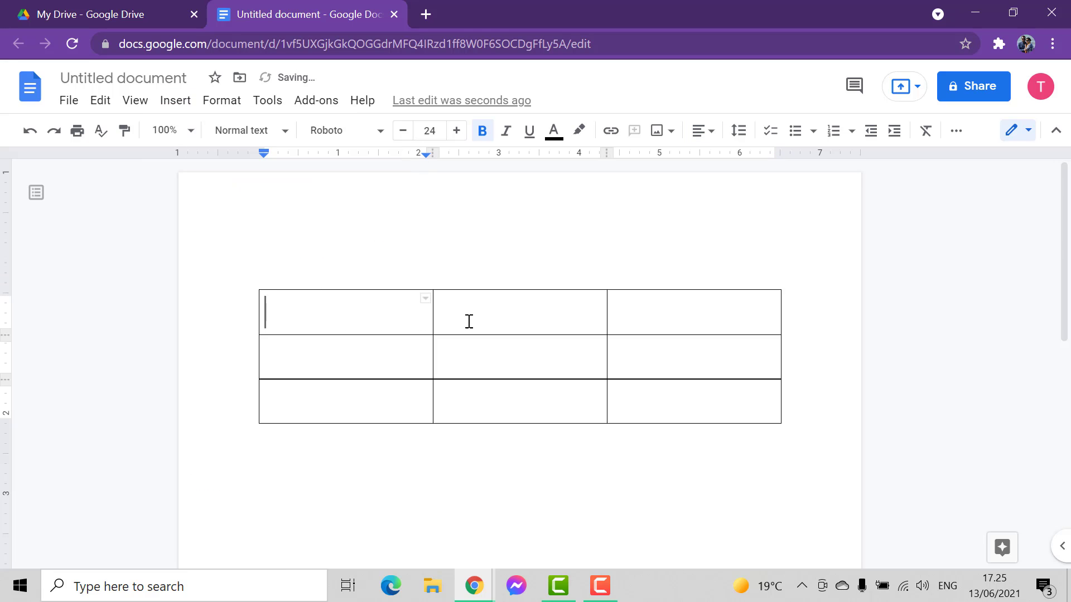
scroll(523, 299, "down", 2)
scroll(505, 296, "up", 2)
scroll(683, 312, "down", 2)
scroll(641, 290, "up", 2)
scroll(505, 316, "down", 2)
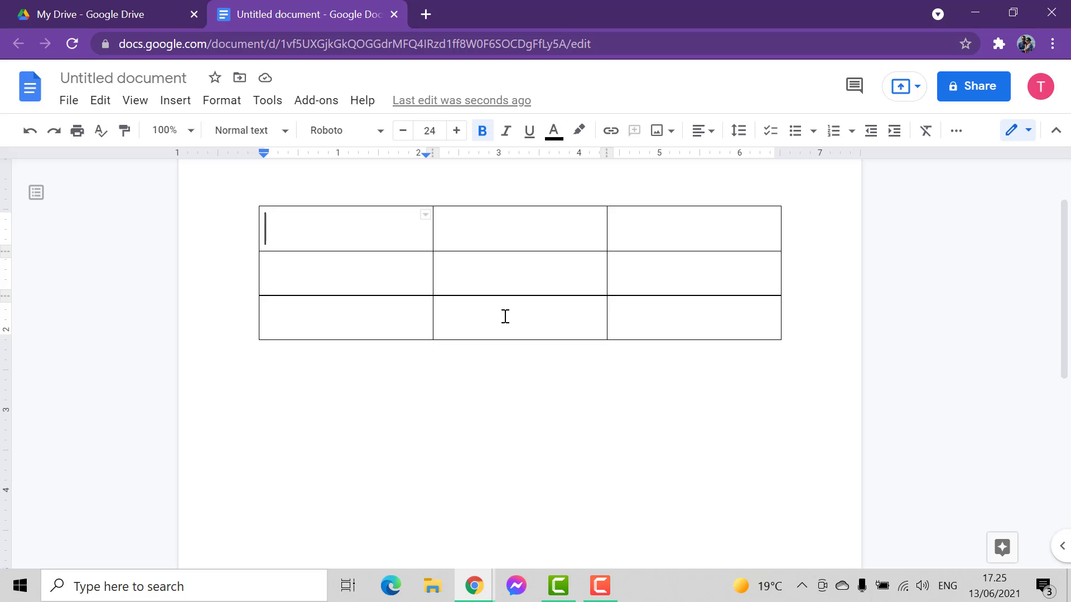
scroll(505, 316, "up", 2)
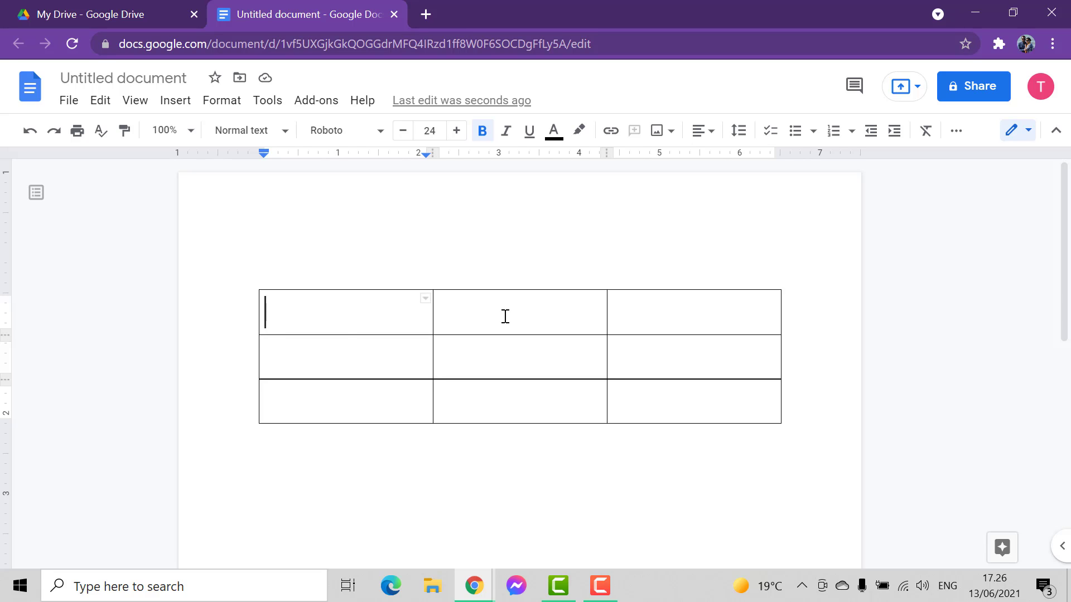
Step: Enter the headings "Name", "mon" and "tues" across the table's first row
type("N")
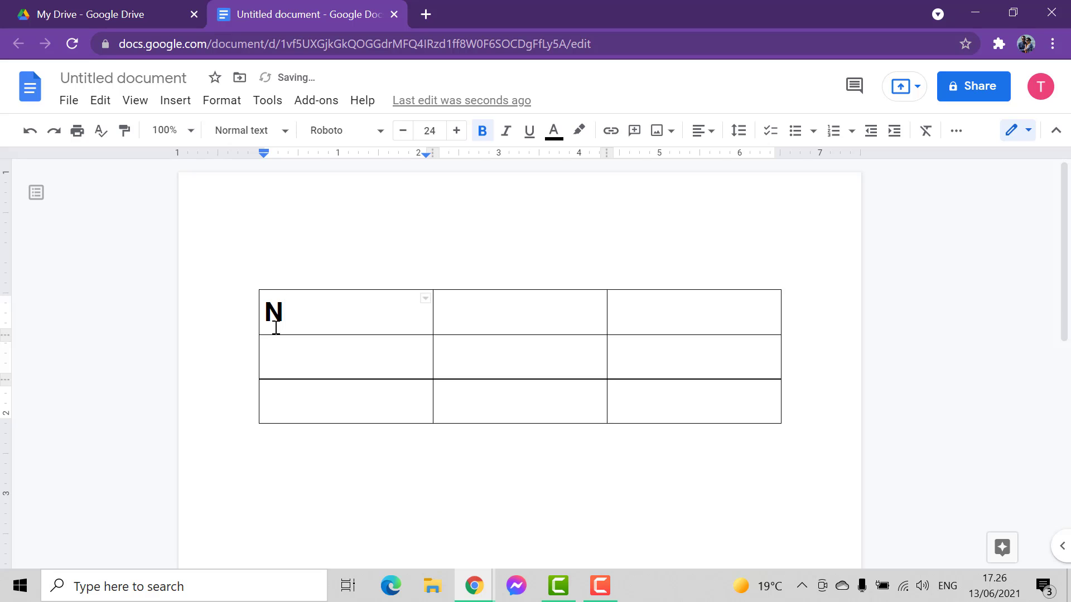
type("ame")
key("Tab")
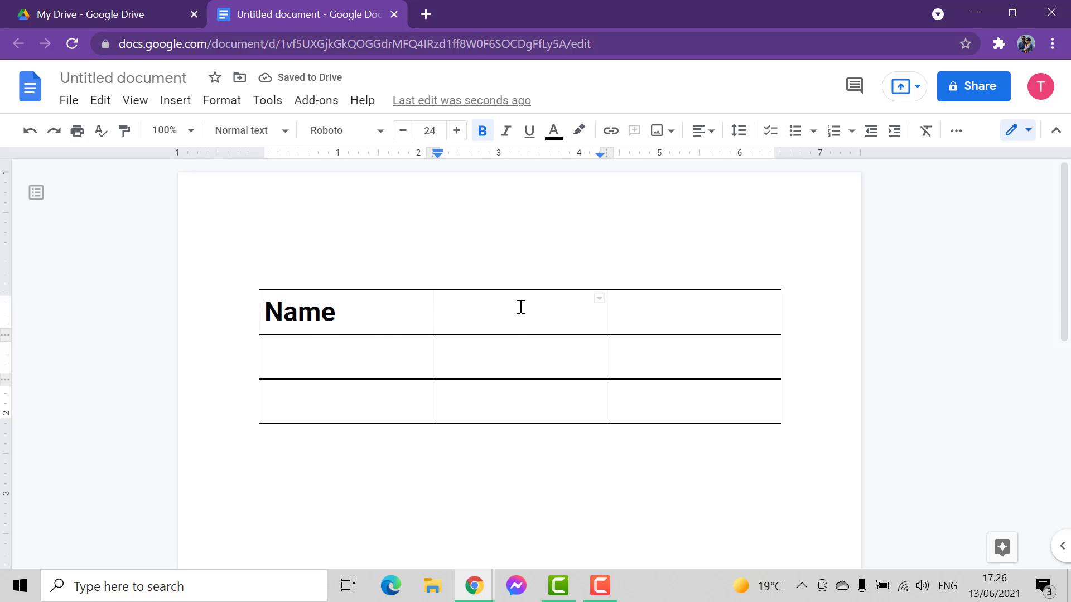
type("mon")
key("Tab")
type("t")
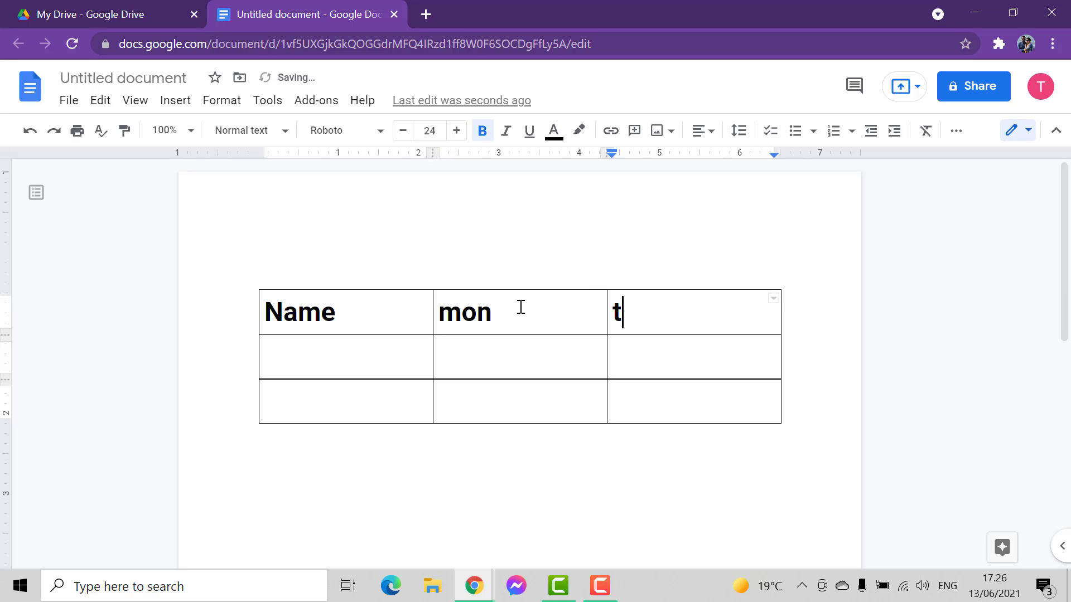
type("ues")
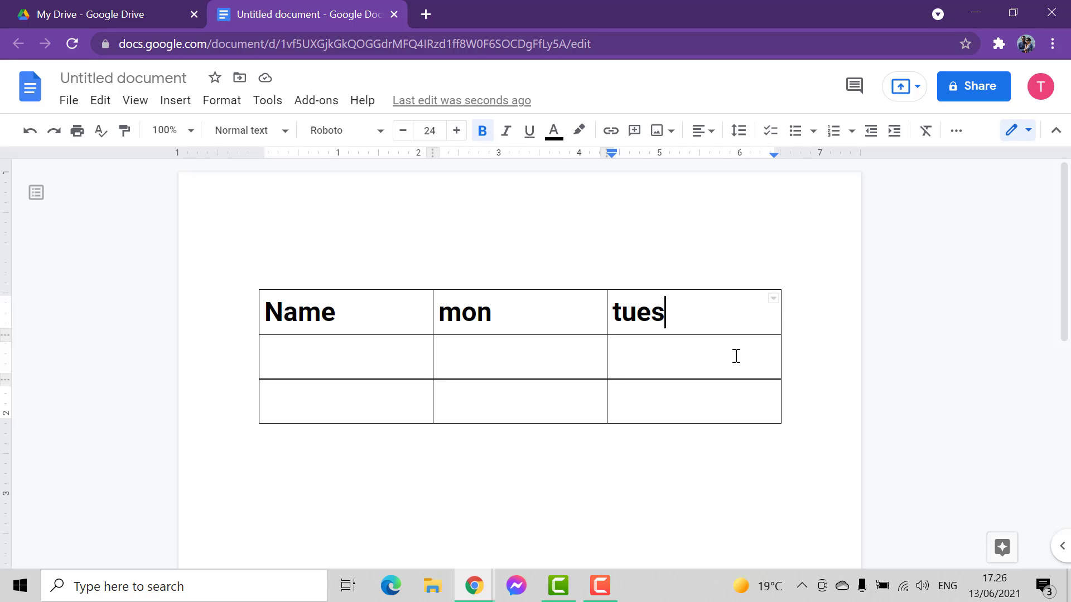
Step: Insert three more columns to the right of the "tues" column
right_click(723, 312)
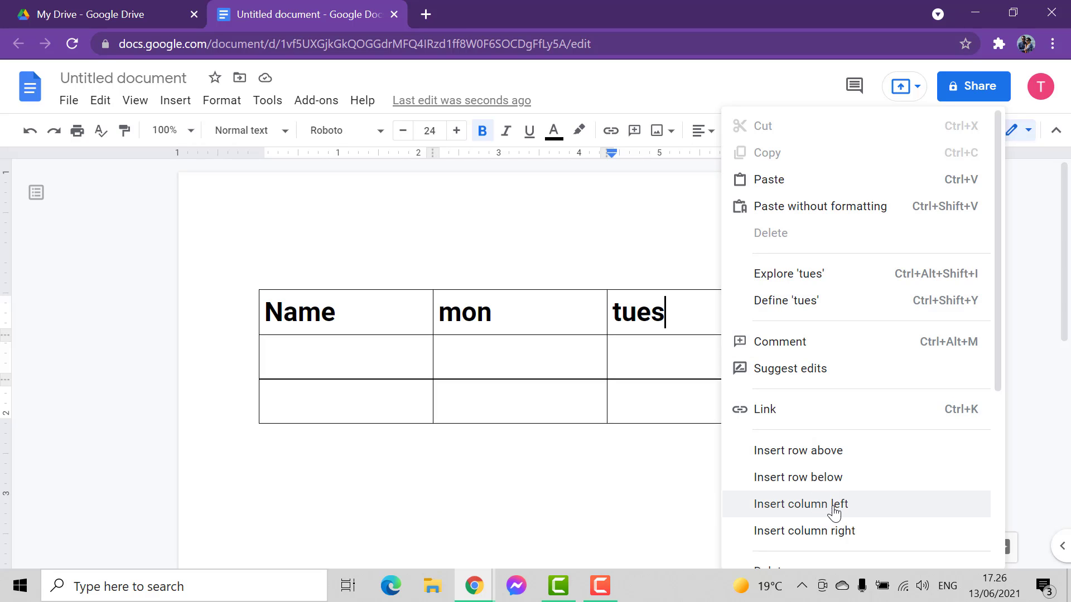
left_click(832, 530)
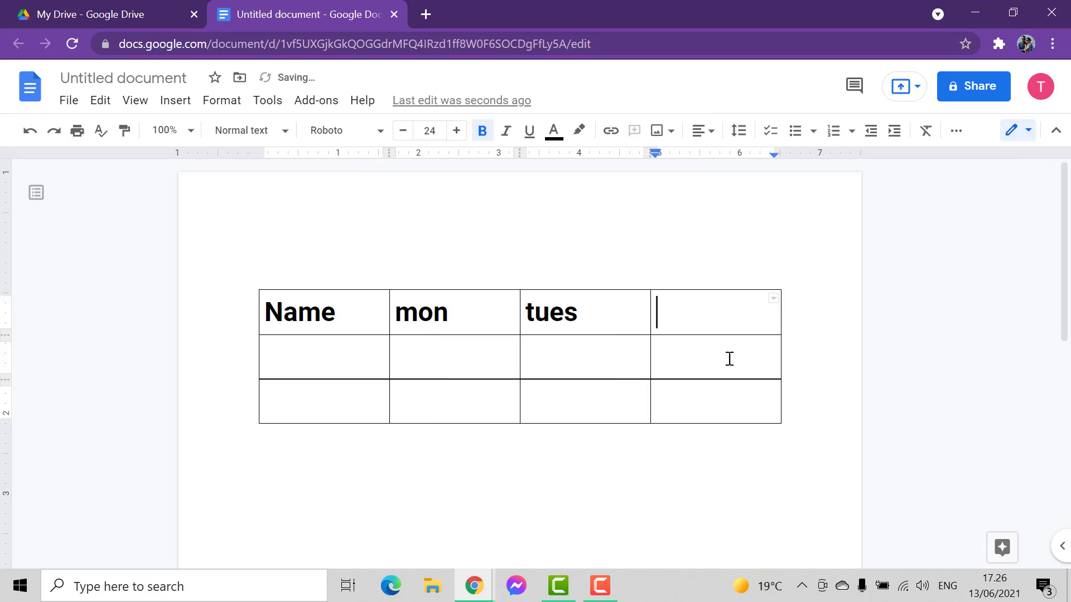
right_click(726, 317)
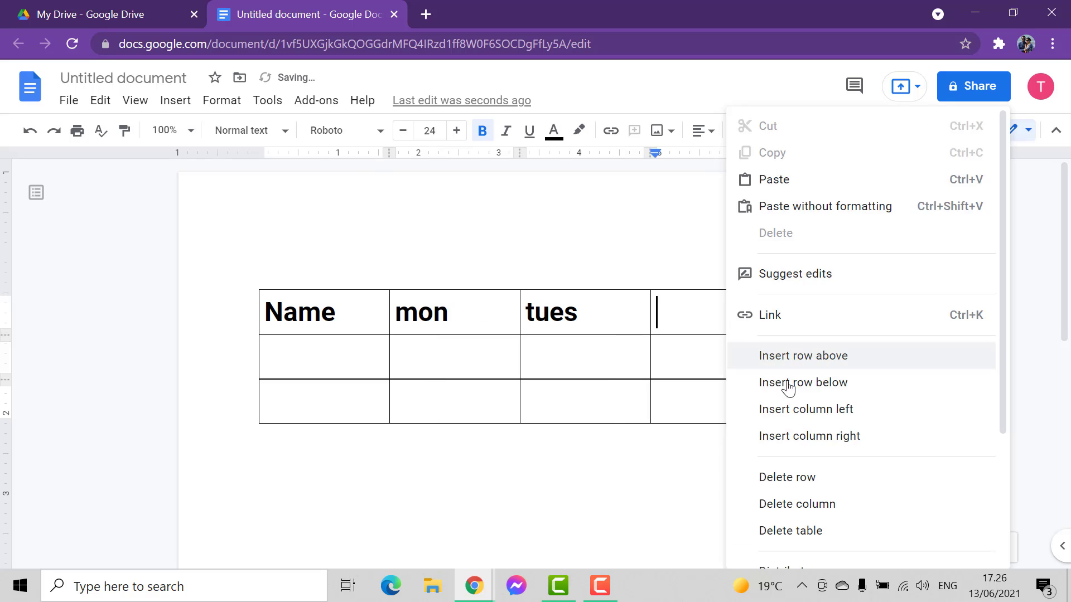
left_click(826, 447)
right_click(725, 320)
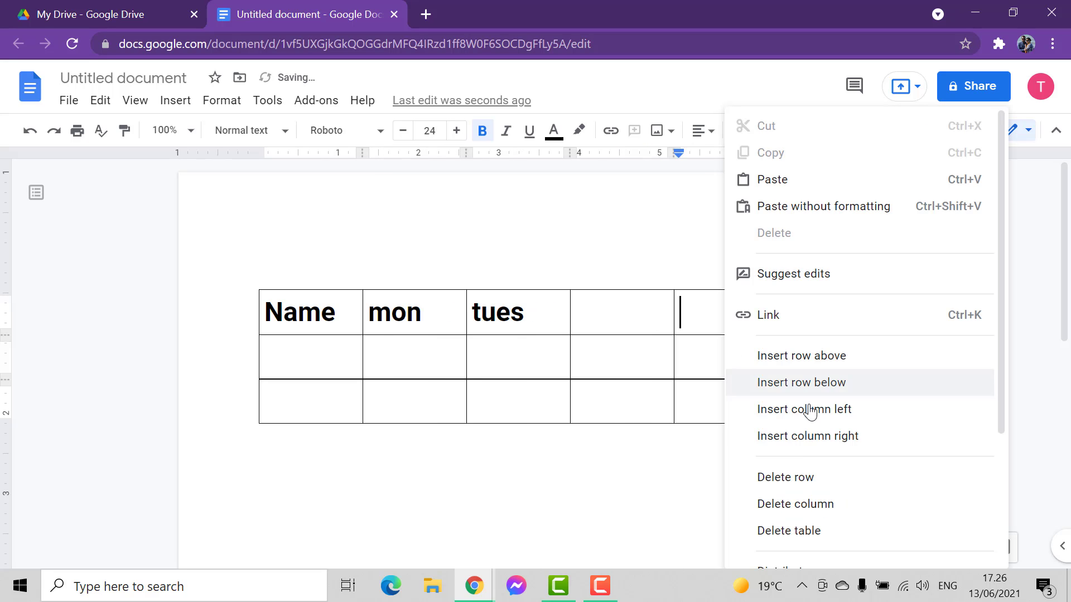
left_click(815, 446)
Step: Enter the headings "wed", "thurs" and "fri" in the three empty cells of the header row
left_click(571, 314)
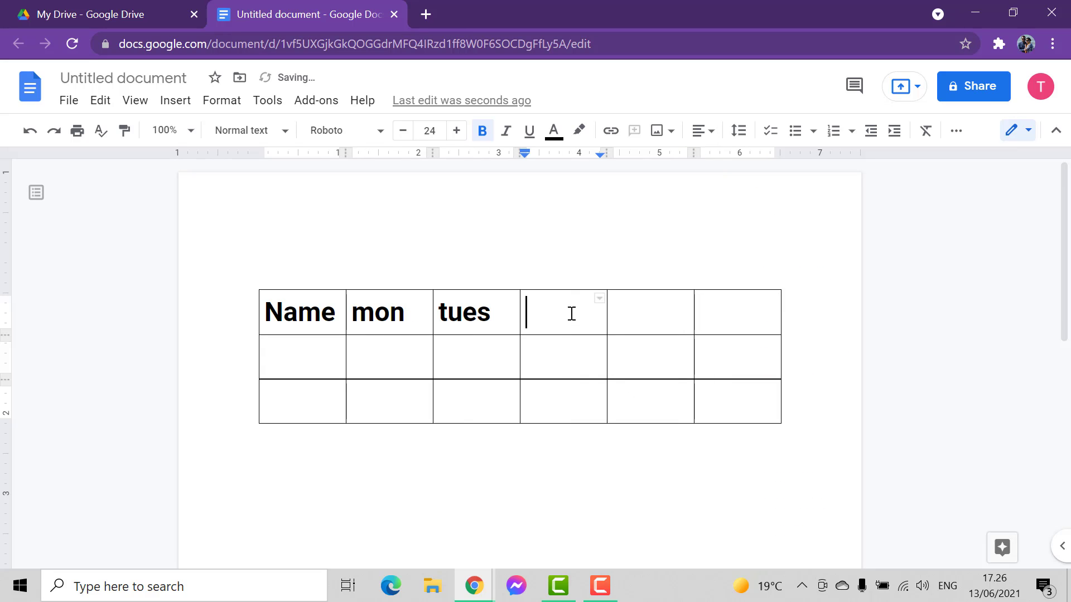
type("web")
key("BackSpace")
type("d")
key("Tab")
type("thurs")
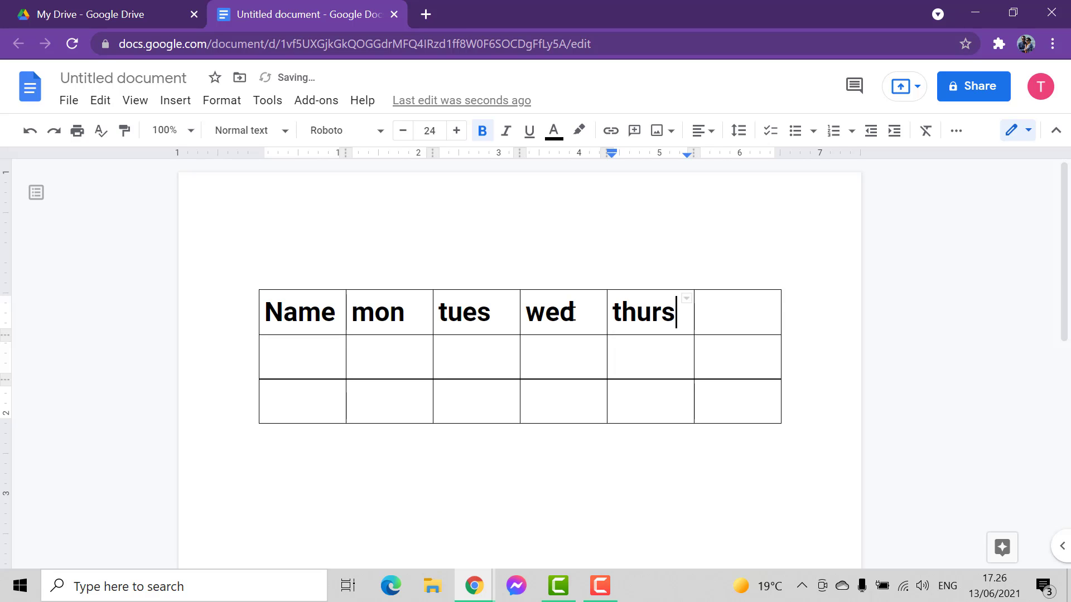
key("Tab")
type("fri")
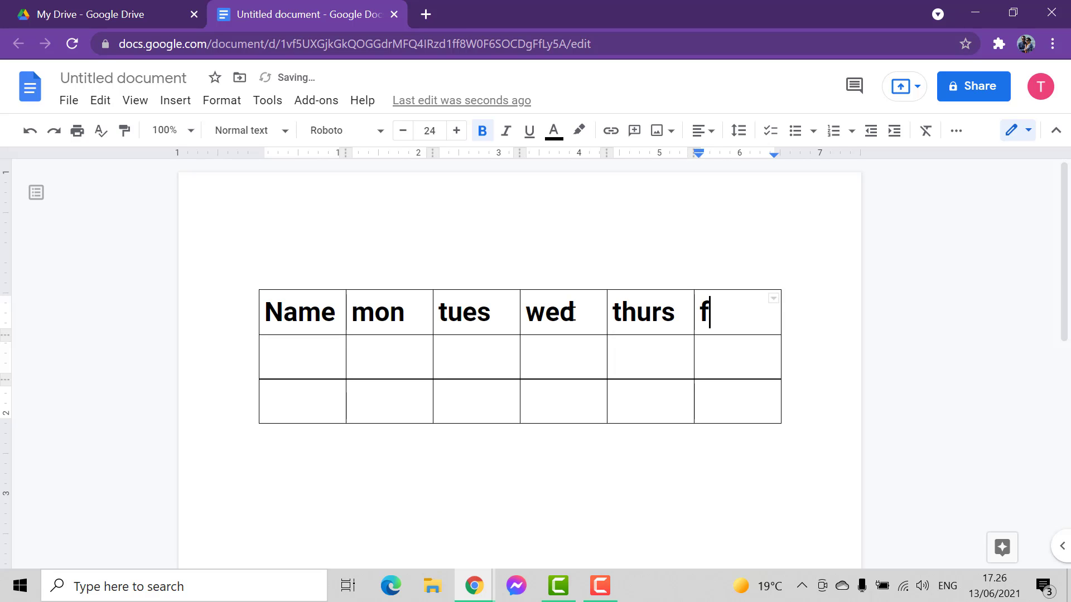
Step: Label the two rows under "Name" as "W1" and "W2"
left_click(296, 364)
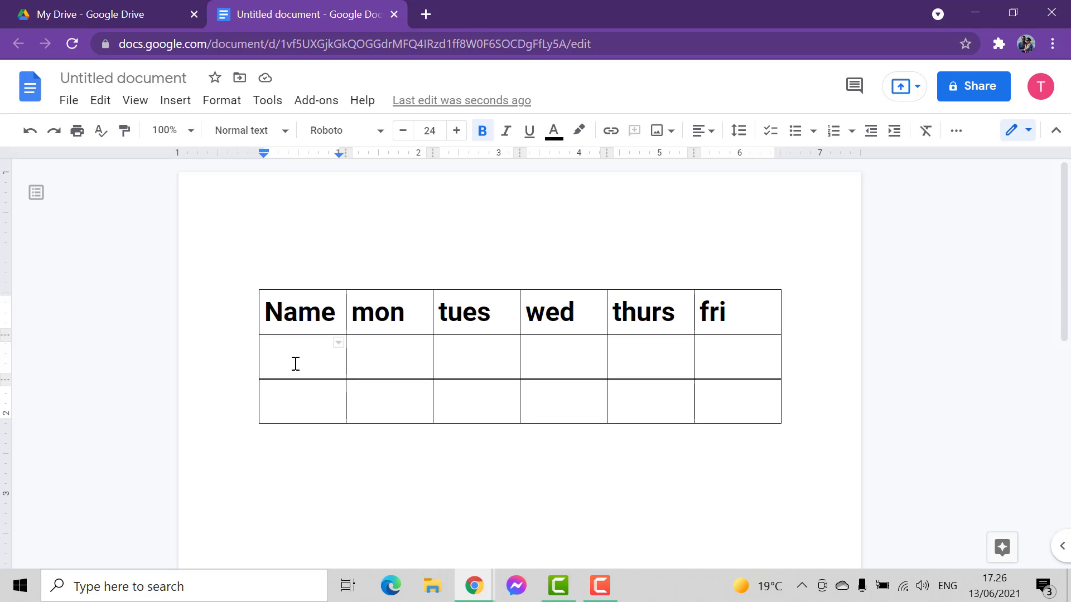
type("W1")
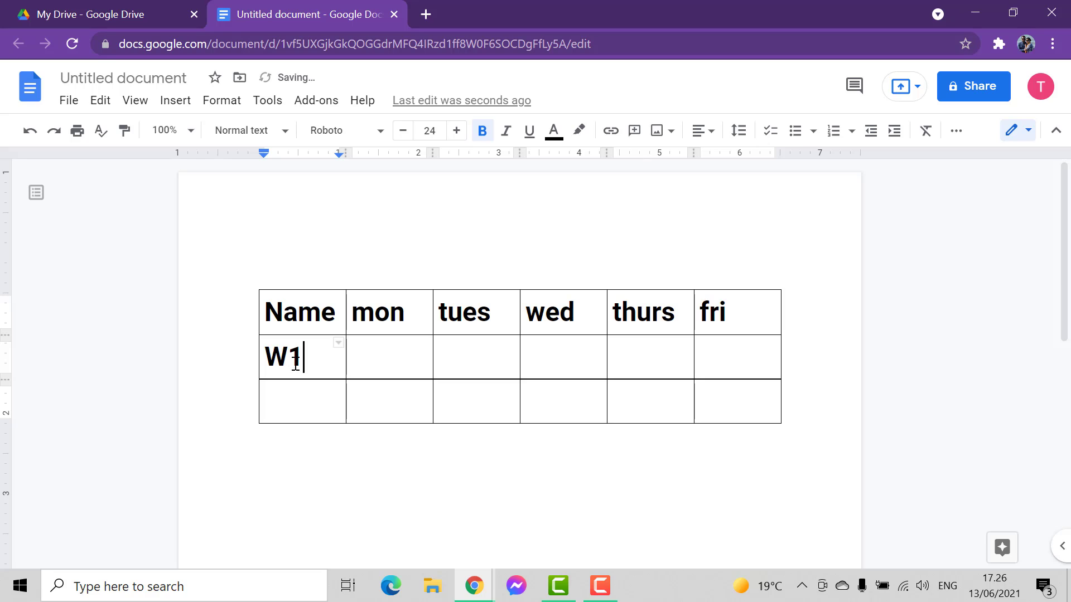
left_click(288, 410)
type("W2")
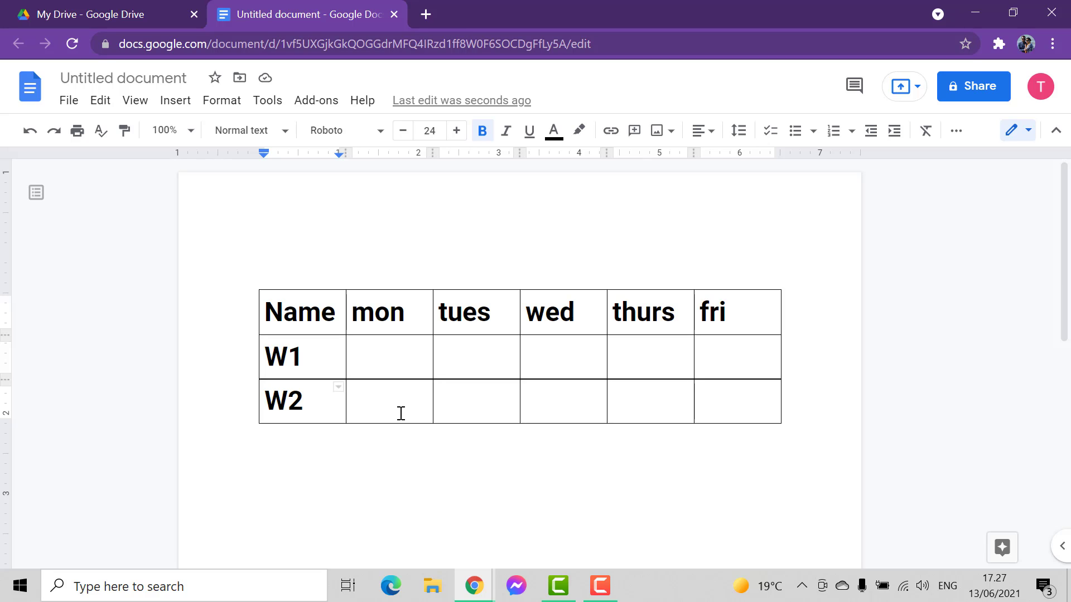
Step: Add two empty rows to the table beneath the W2 row
key("Tab")
key("Tab")
key("Tab")
key("Tab")
key("Tab")
key("Tab")
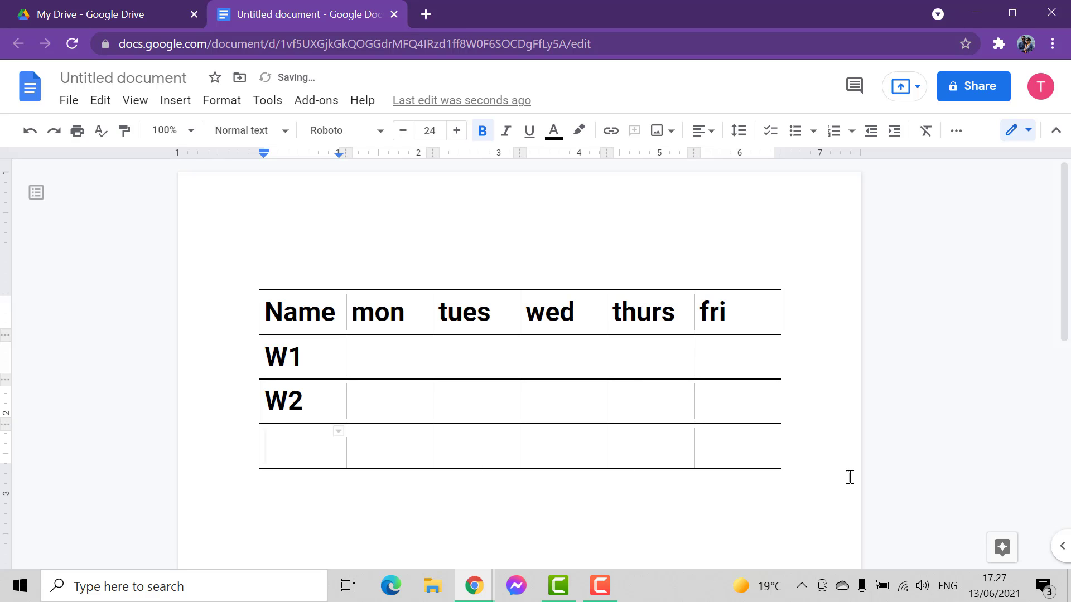
right_click(304, 445)
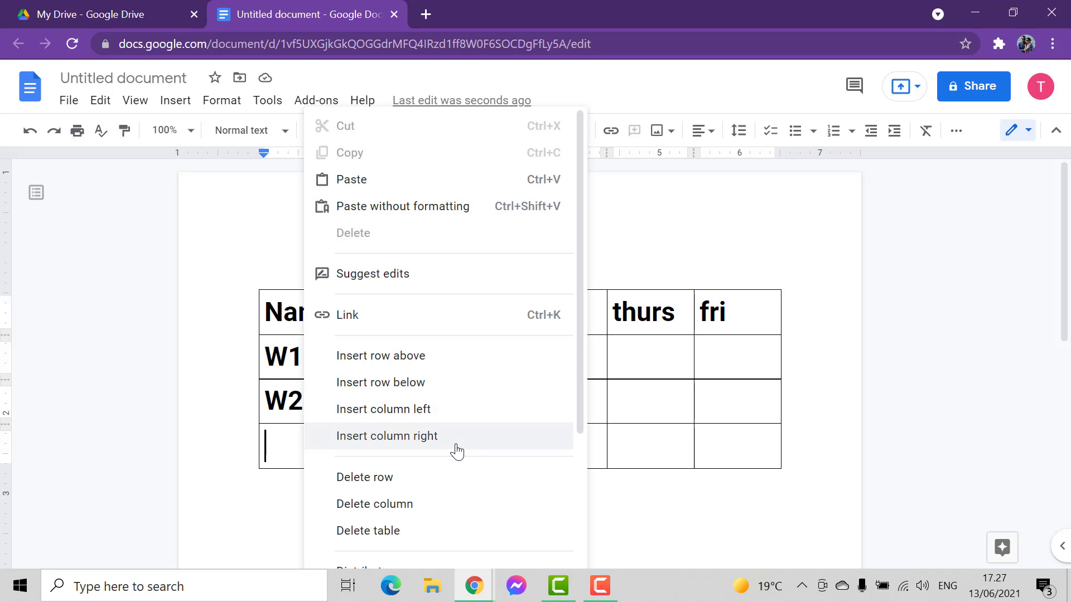
left_click(422, 385)
Step: Label the two empty rows in the Name column as "W3" and "W4"
left_click(281, 452)
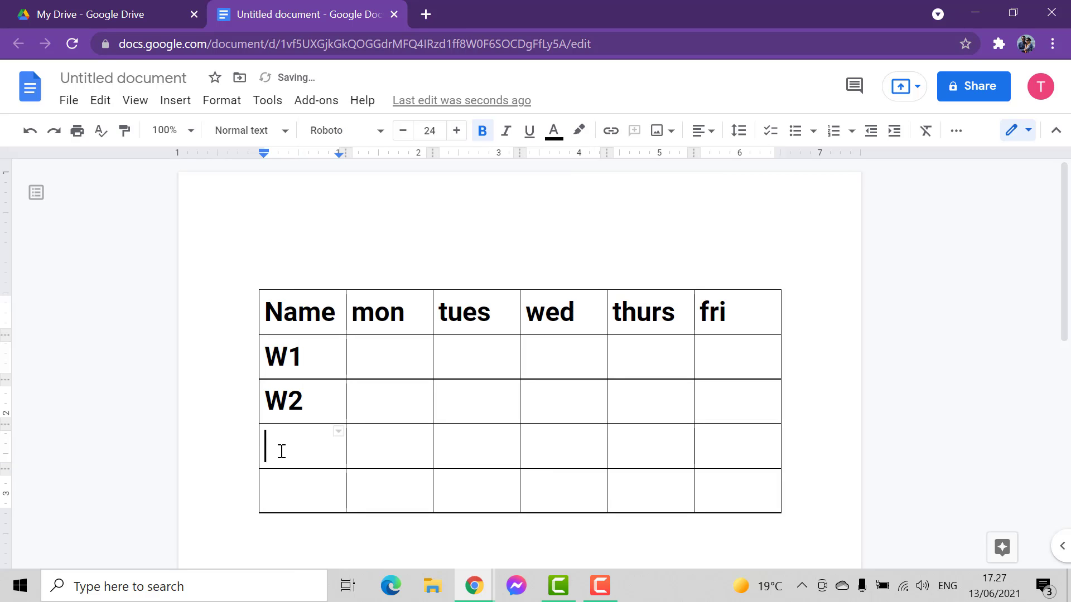
type("W3")
left_click(313, 498)
type("W")
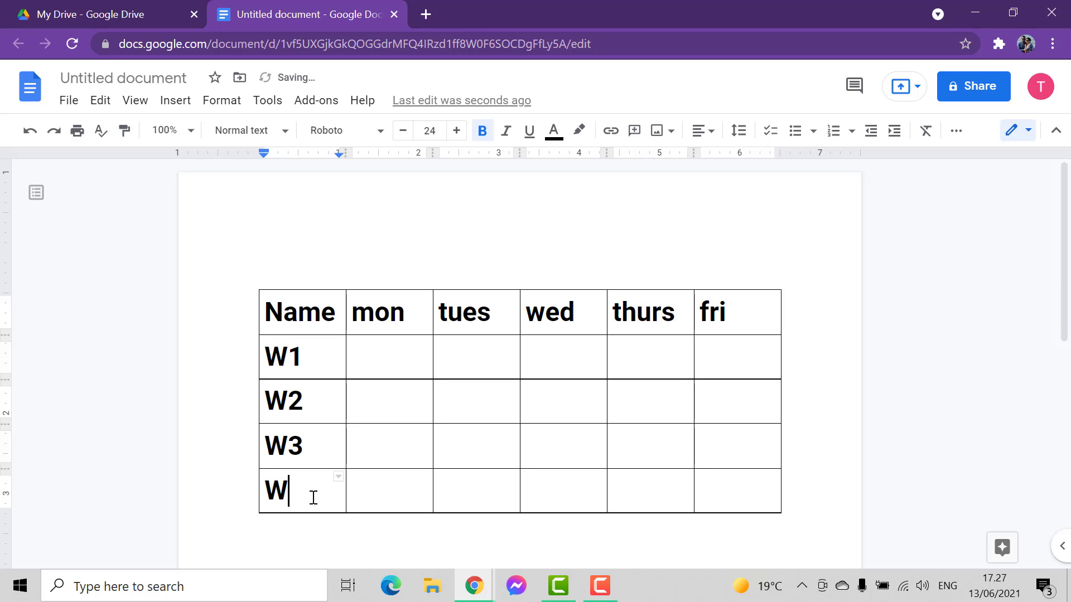
type("4")
double_click(399, 352)
left_click(388, 353)
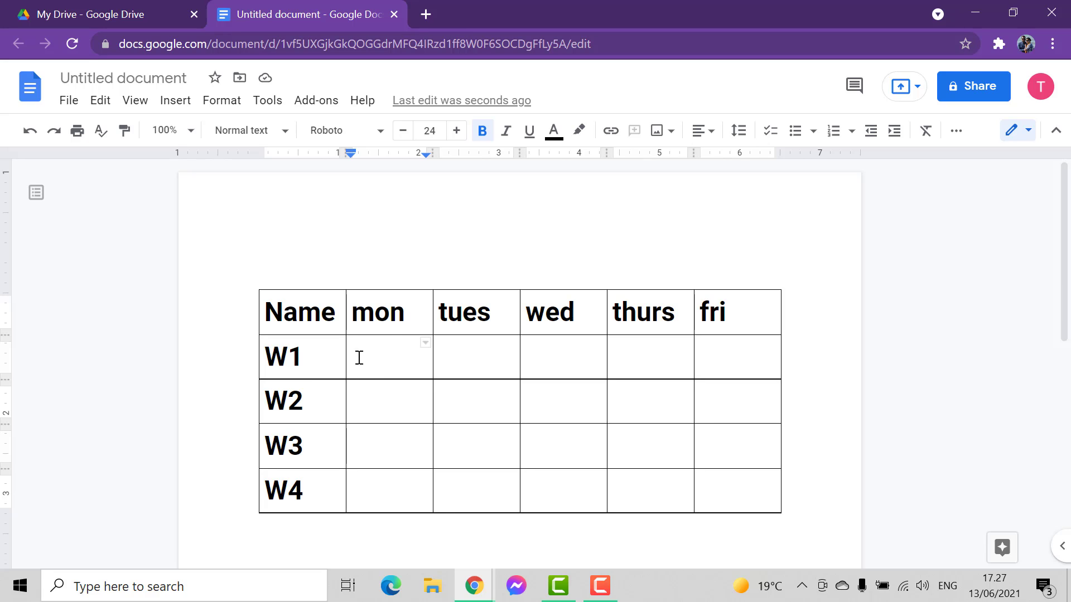
left_click_drag(383, 367, 383, 366)
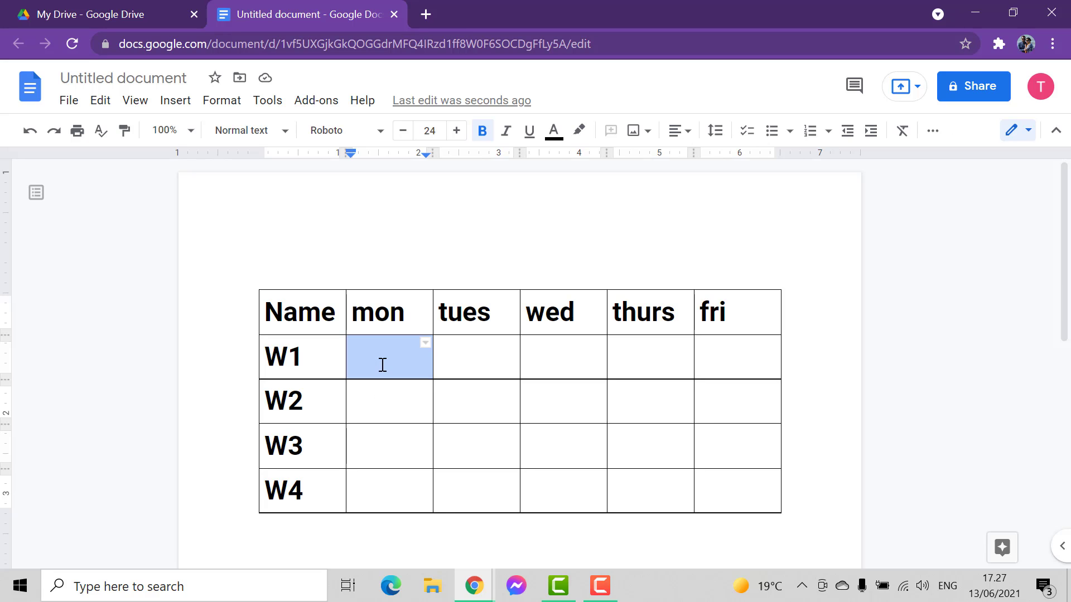
left_click(383, 365)
left_click(466, 354)
Step: Fill the "mon" column with 6 for W1, 10 for W2, 15 for W3 and 18 for W4
left_click(379, 363)
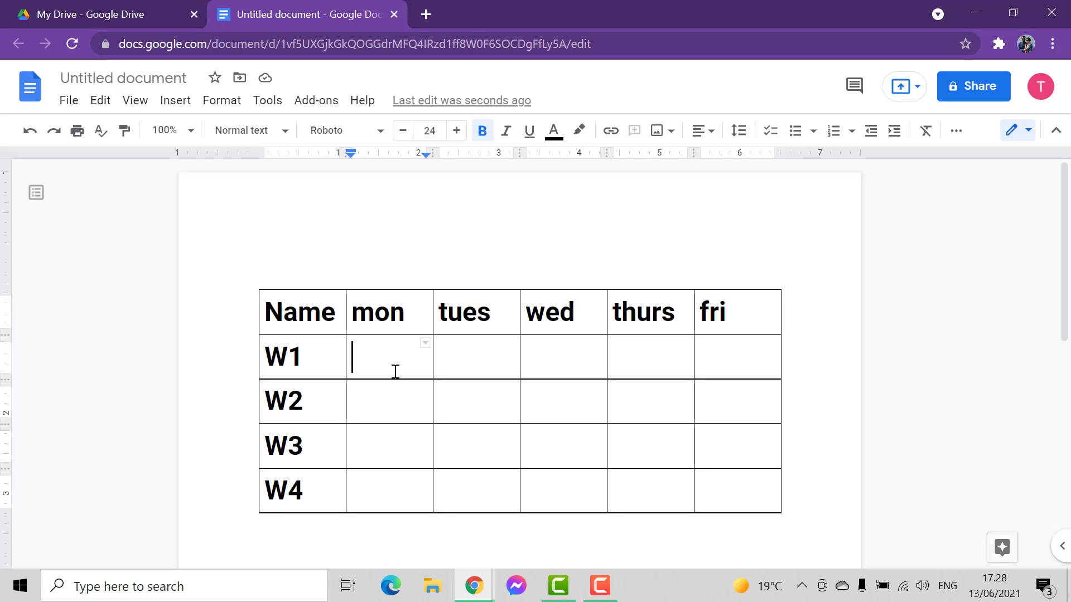
type("6")
left_click(380, 403)
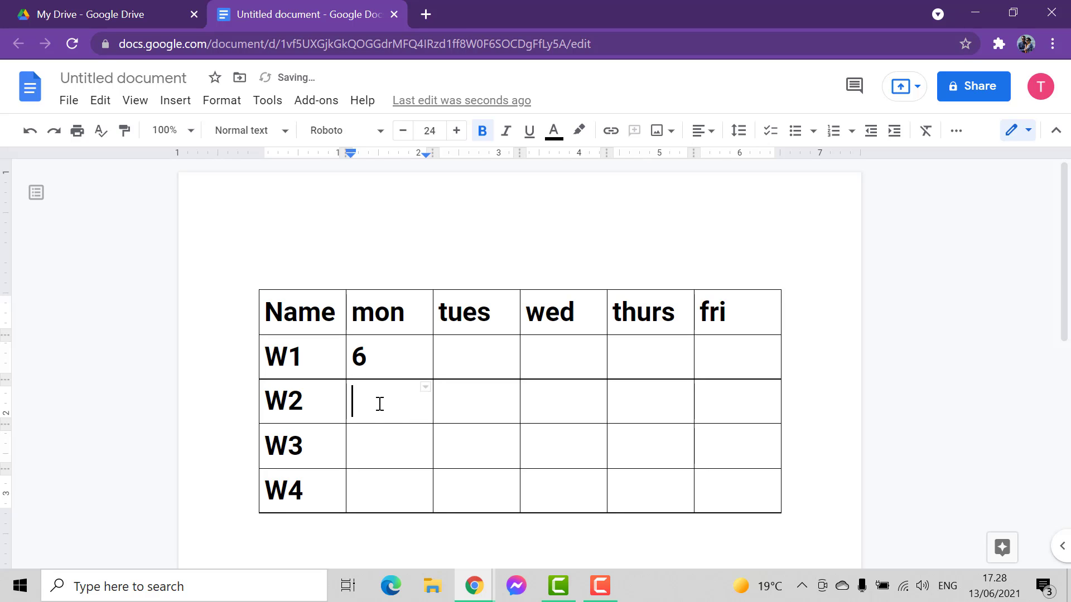
type("10")
left_click(362, 449)
type("15")
left_click(393, 492)
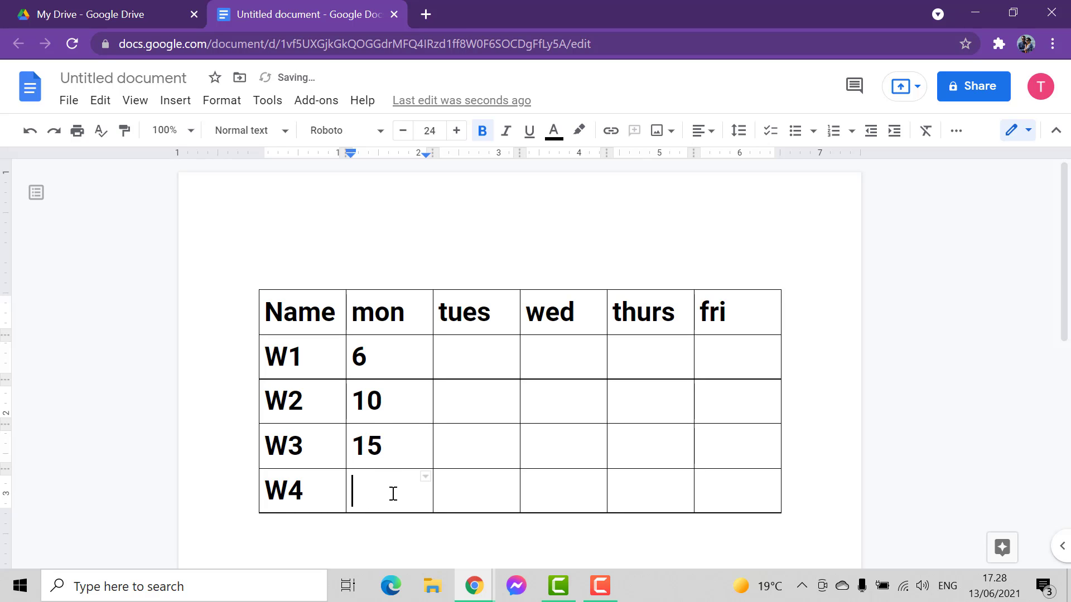
type("18")
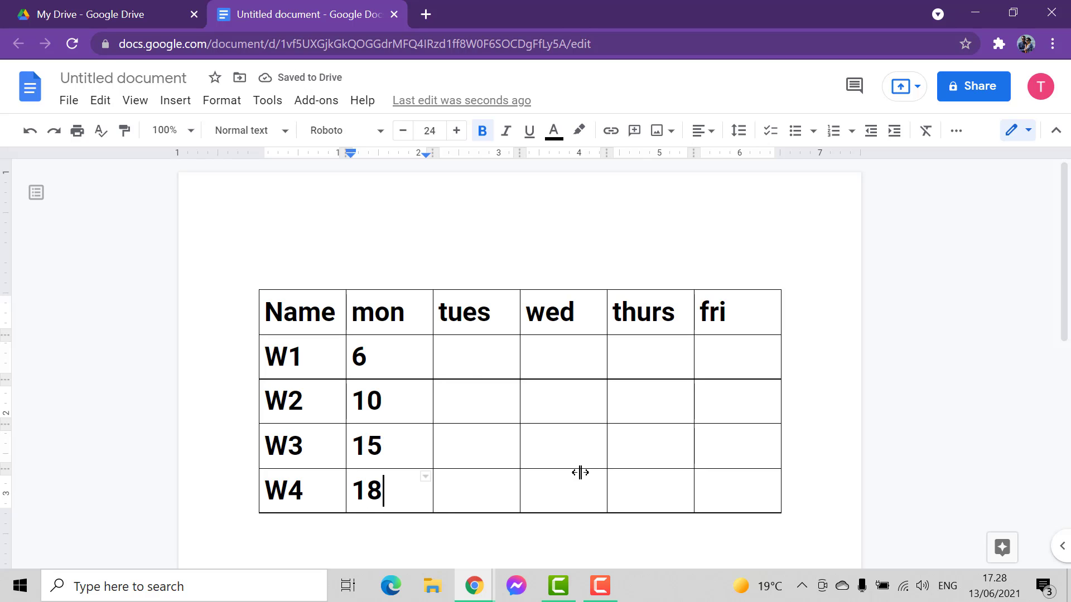
Step: Enter 15 for W1 and 6 for W2 in the "tues" column
left_click(461, 357)
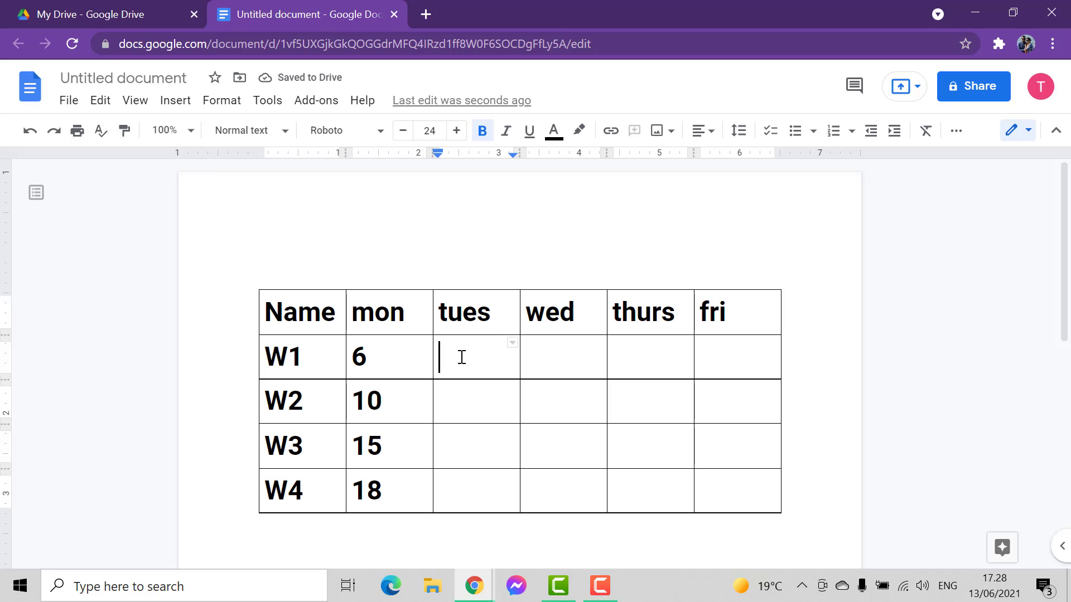
double_click(475, 402)
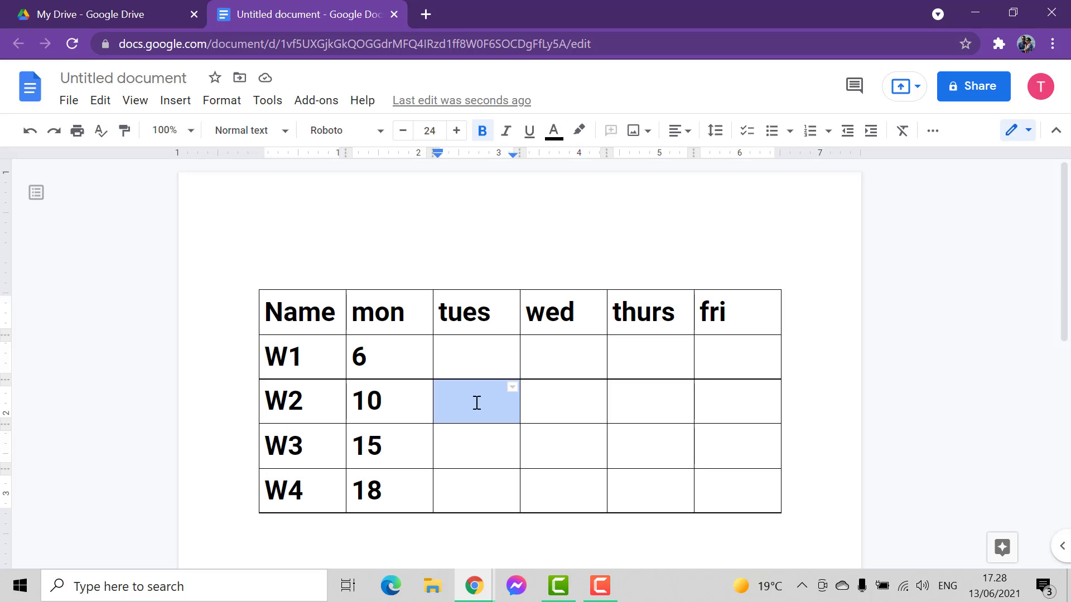
type("1")
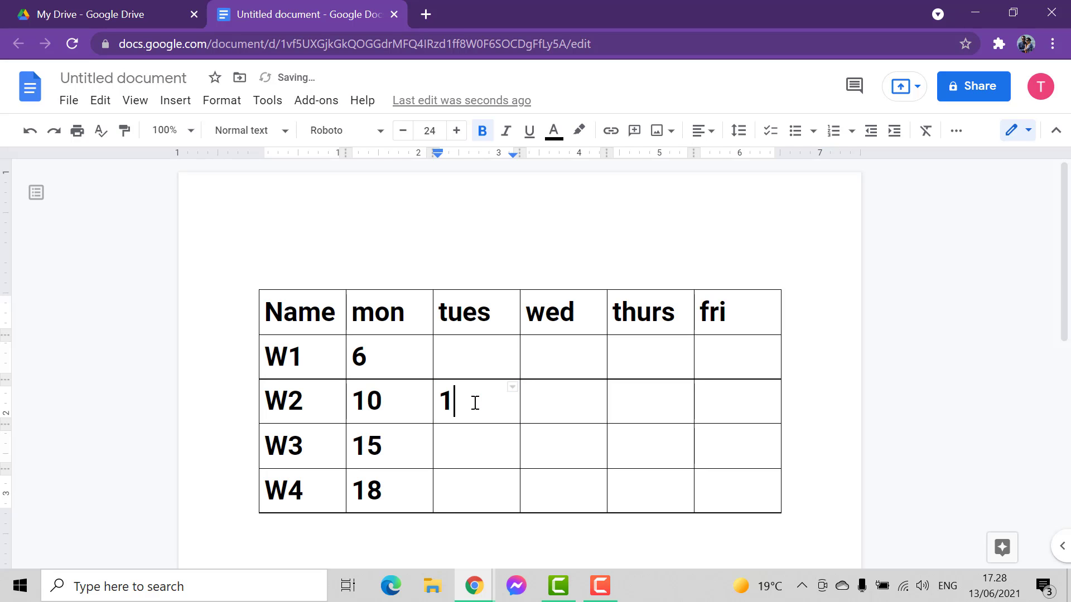
key("BackSpace")
type("66")
key("BackSpace")
left_click(484, 362)
type("15")
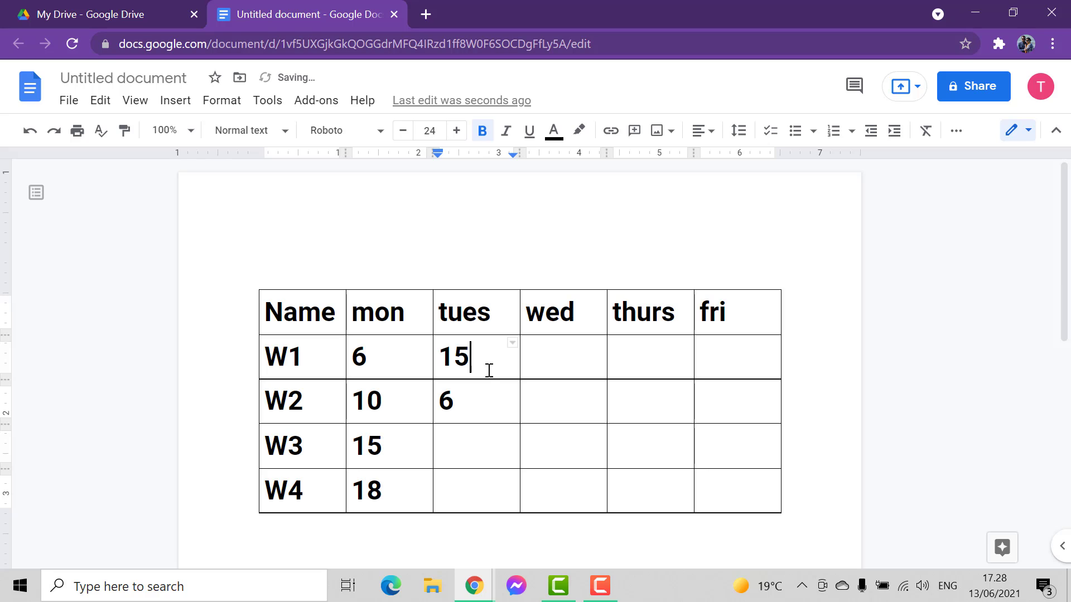
Step: Enter 10 for W3 and 18 for W4 in the "tues" column
left_click(486, 452)
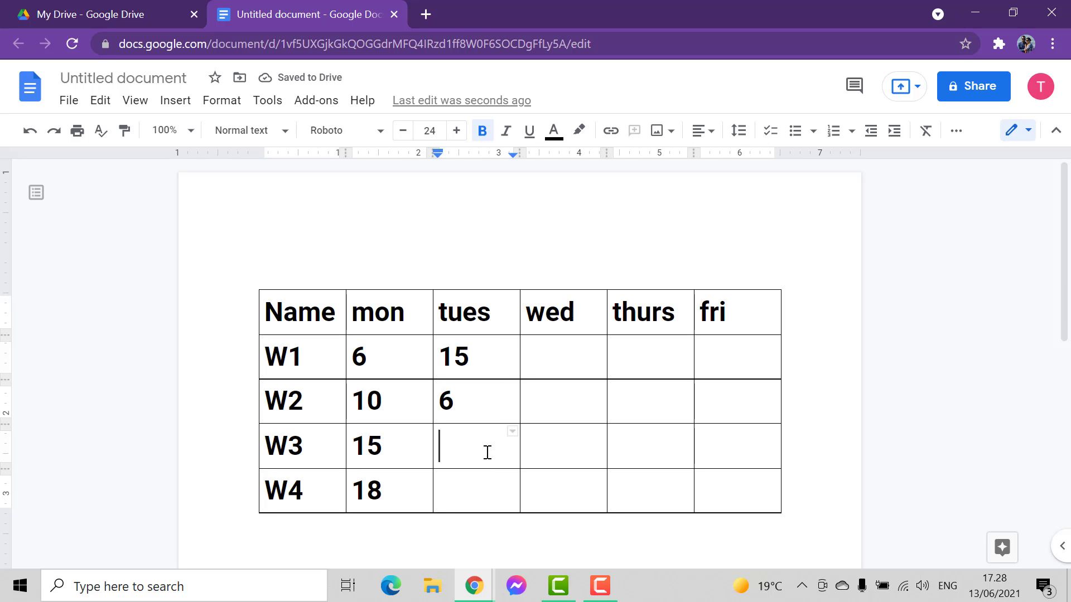
type("10")
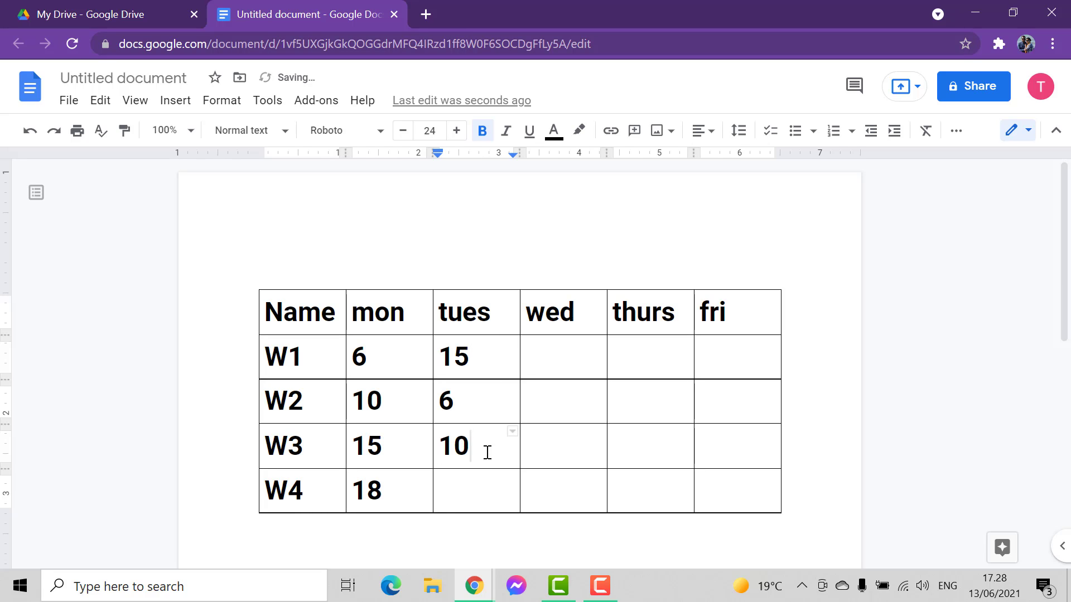
double_click(471, 505)
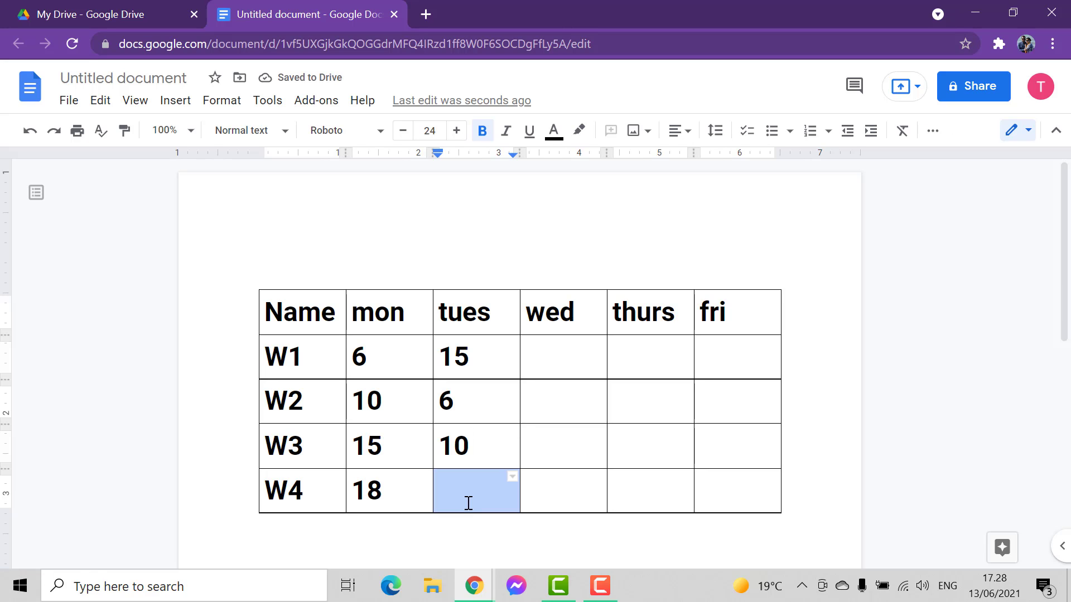
left_click(468, 503)
type("18")
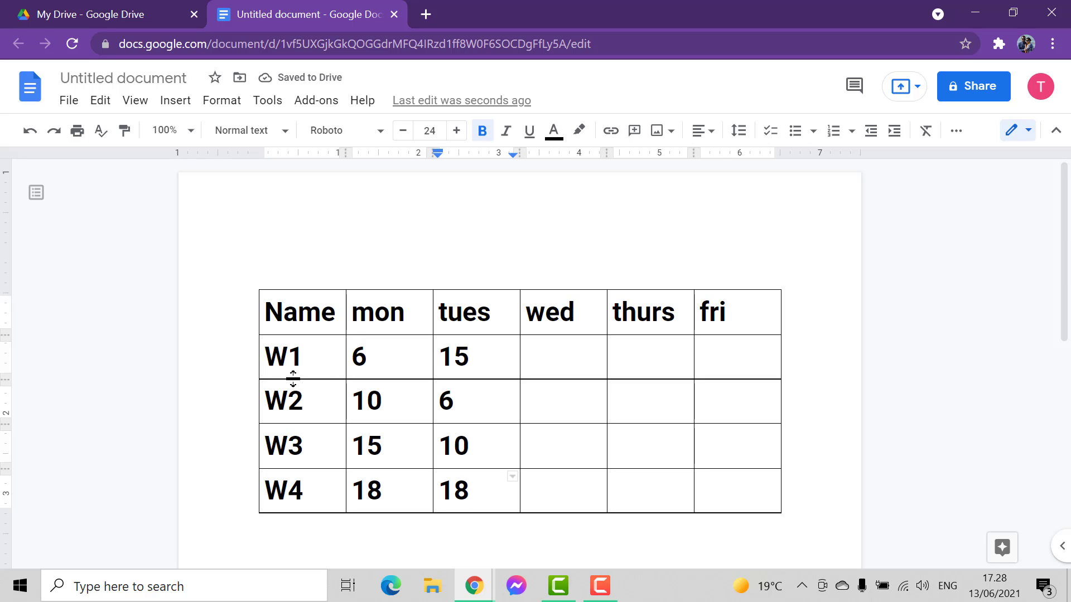
Step: Copy the W1 to W4 values of the "mon" column into the "wed" column
left_click(360, 352)
left_click_drag(367, 365, 411, 483)
key("ctrl+c")
right_click(381, 420)
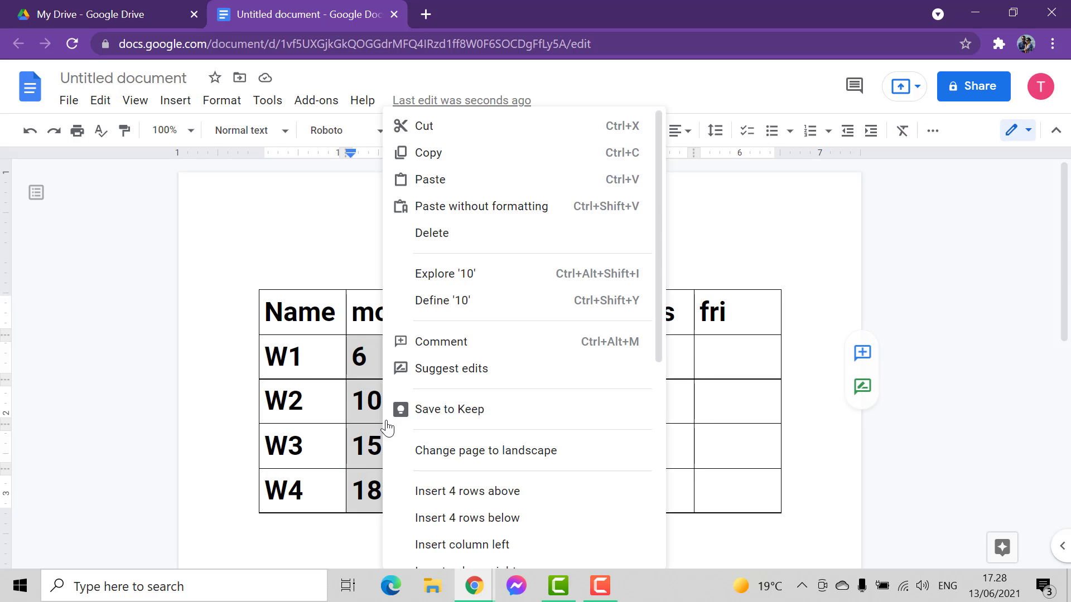
left_click(438, 154)
left_click(550, 356)
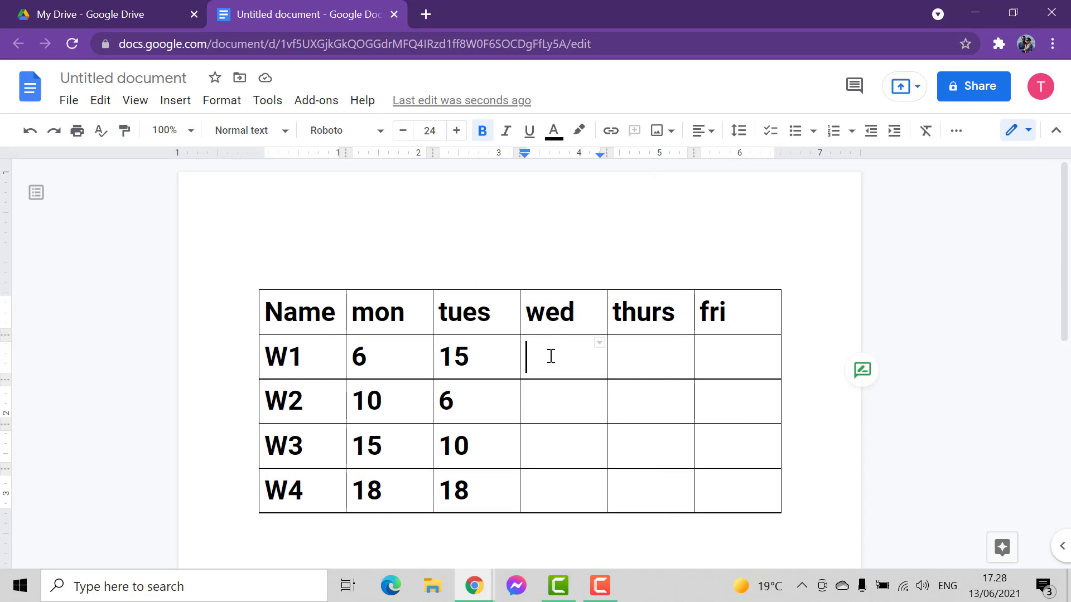
key("ctrl+v")
Step: Copy the W1 to W4 values of the "tues" column into the "thurs" column
left_click(621, 371)
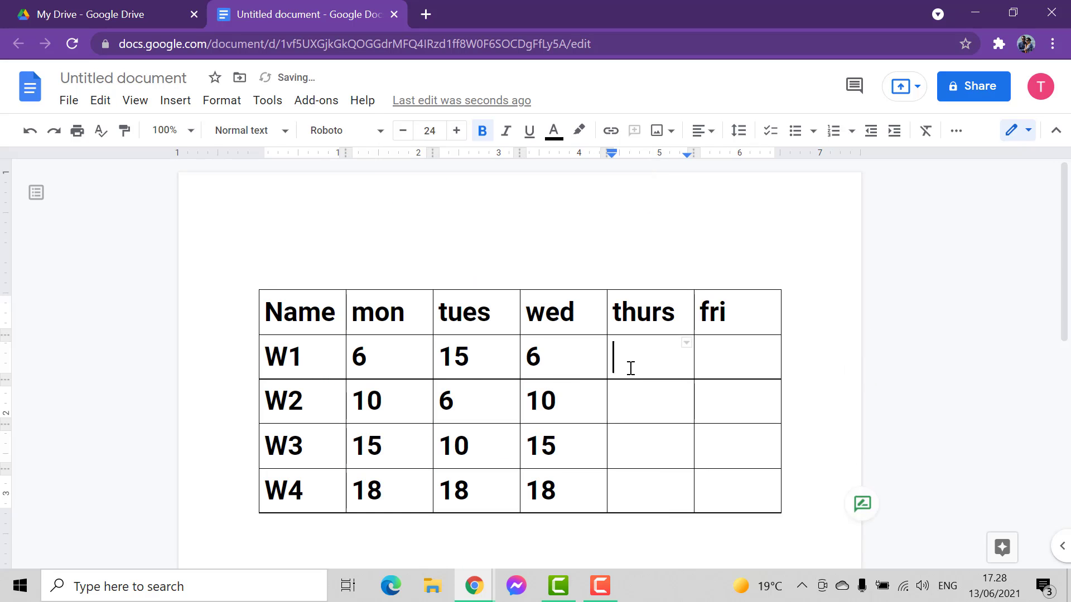
left_click_drag(440, 351, 497, 485)
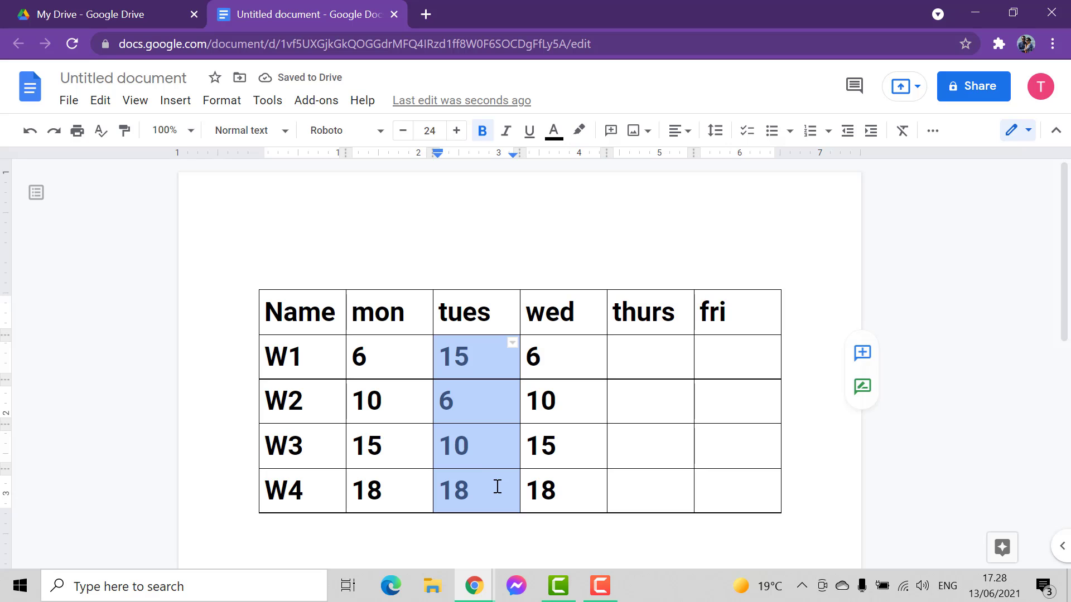
key("ctrl+c")
left_click(647, 363)
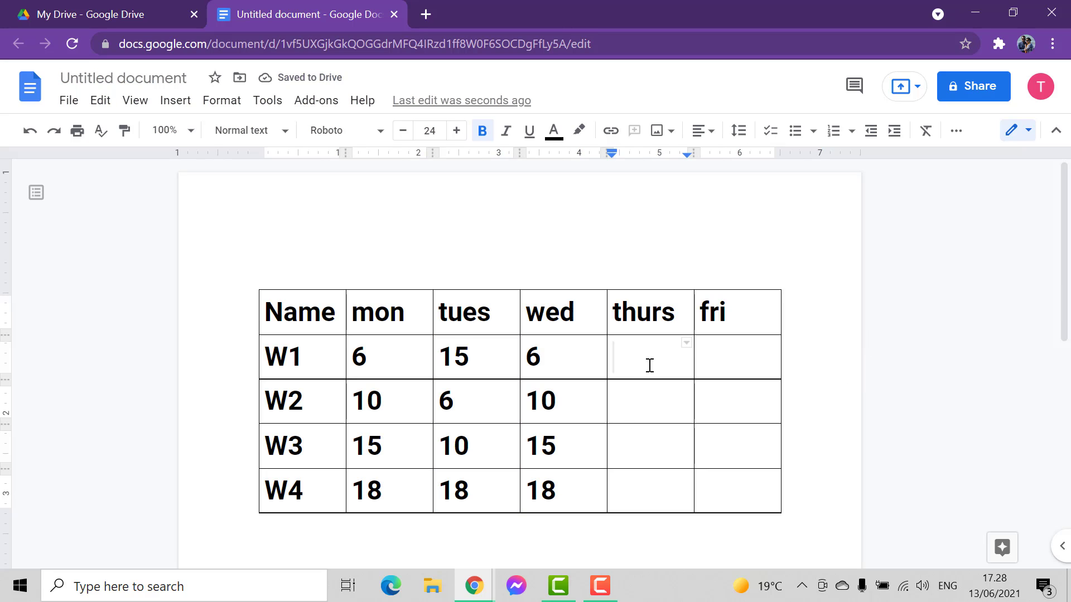
key("ctrl+v")
Step: Enter 0 for both W2 and W3 in the "fri" column
left_click_drag(723, 361, 722, 378)
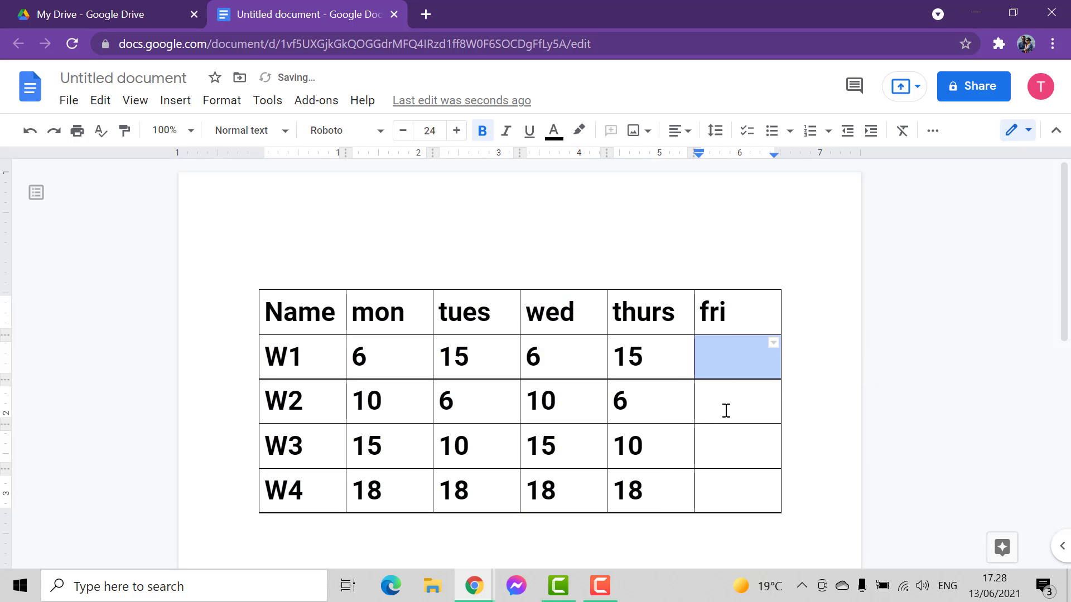
left_click(727, 411)
left_click(725, 362)
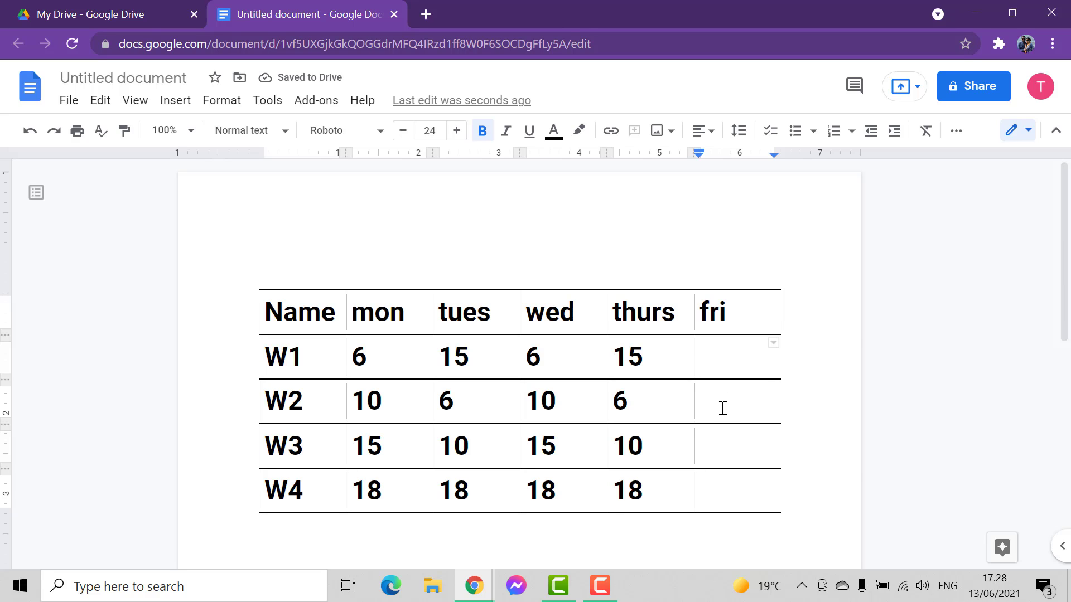
left_click(723, 408)
left_click(742, 445)
left_click(727, 409)
type("0")
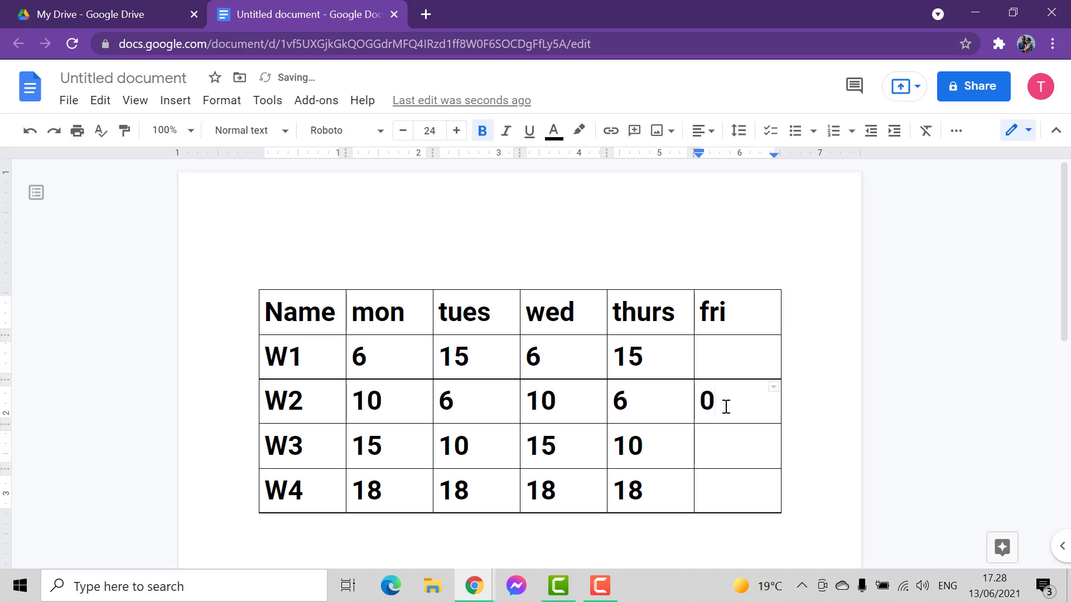
left_click(750, 453)
type("0")
Step: Enter 6 for W1 and 15 for W4 in the "fri" column
left_click(722, 356)
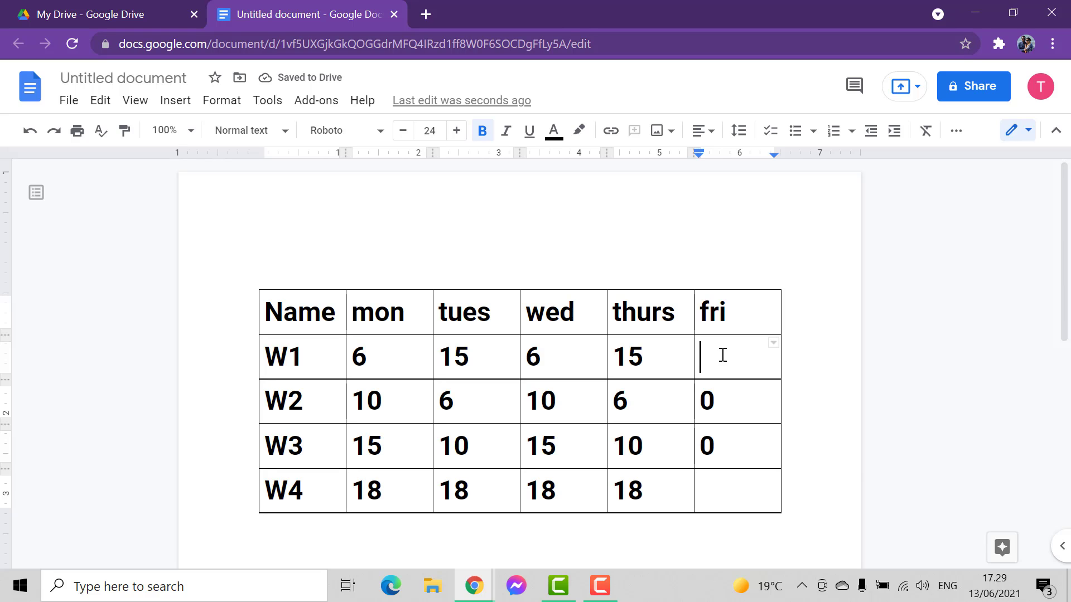
type("6")
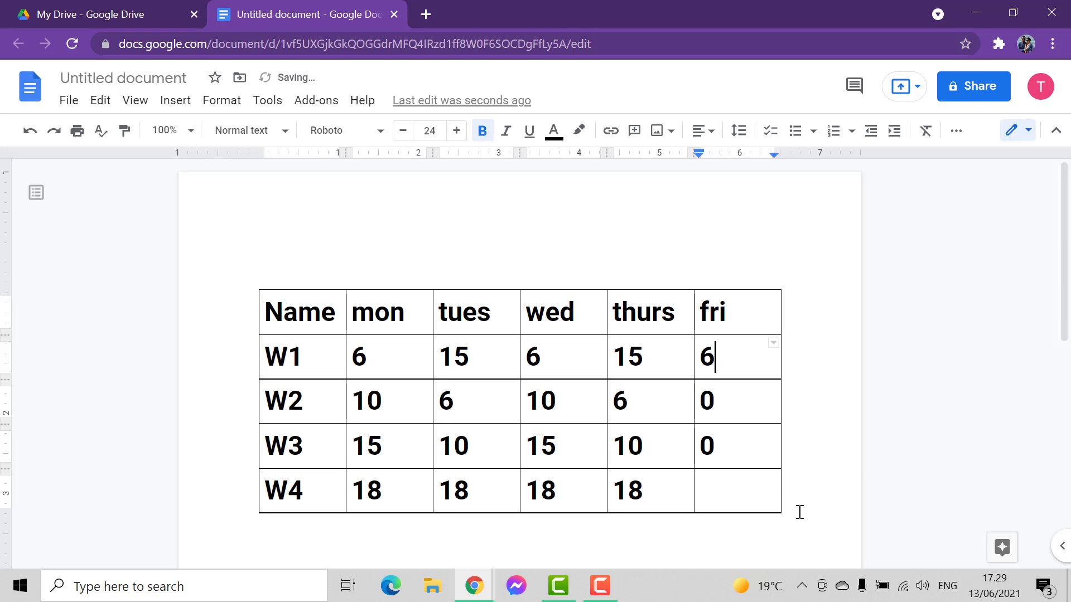
left_click(721, 495)
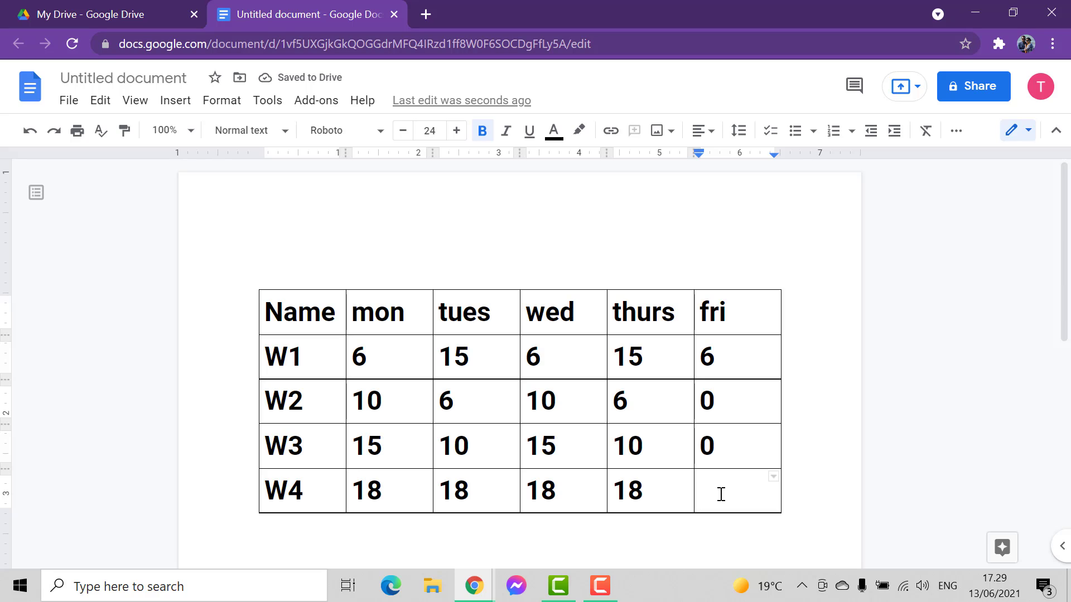
type("15")
left_click(815, 393)
left_click(717, 363)
Step: Set the text of the whole table to font size 12 and the Arial font
scroll(510, 399, "down", 1)
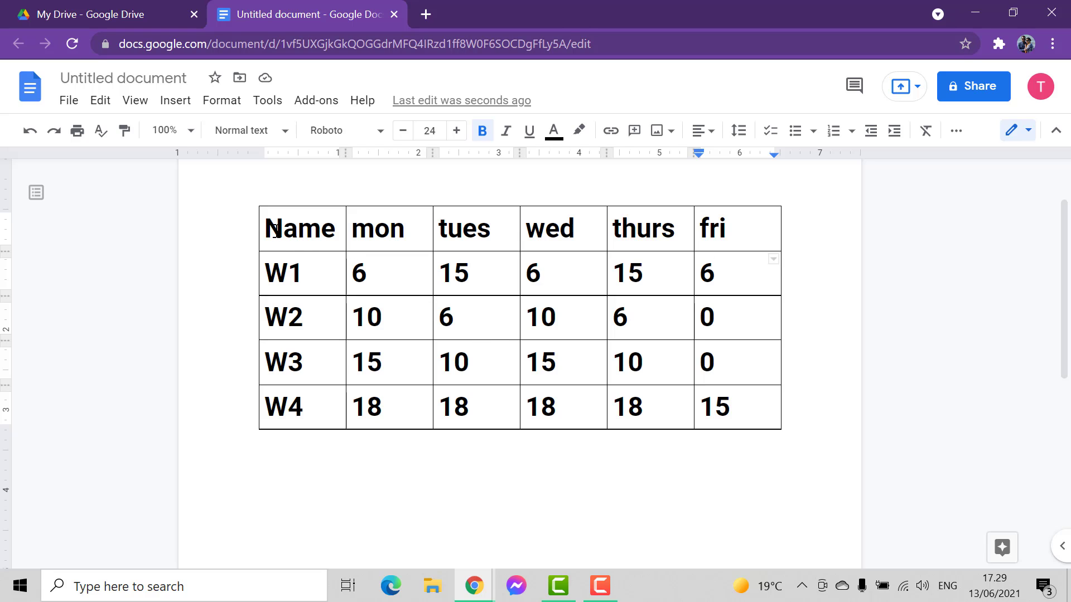
left_click_drag(275, 229, 736, 410)
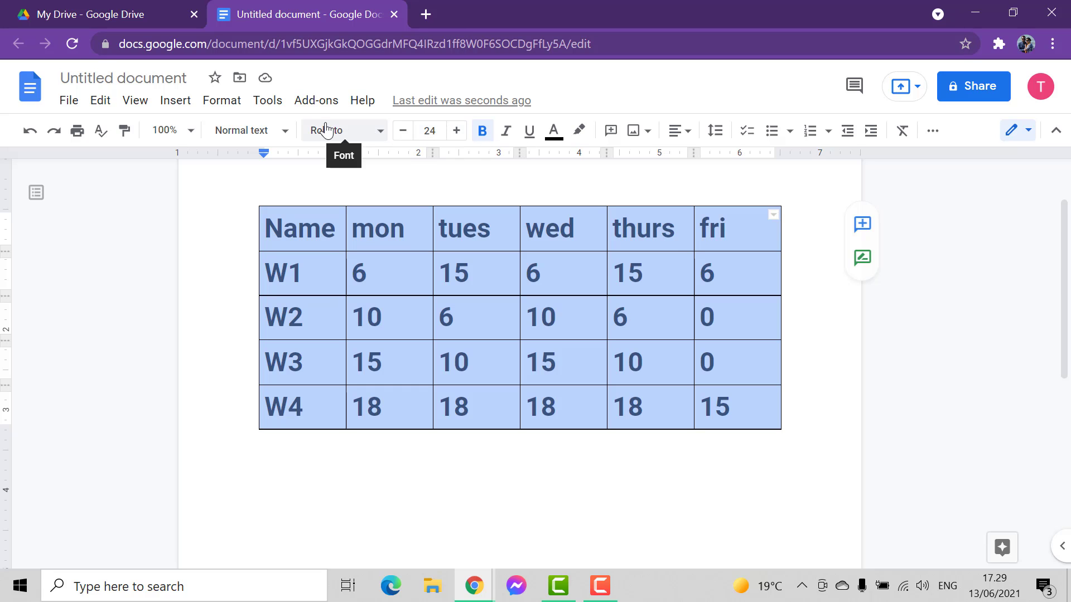
left_click(435, 131)
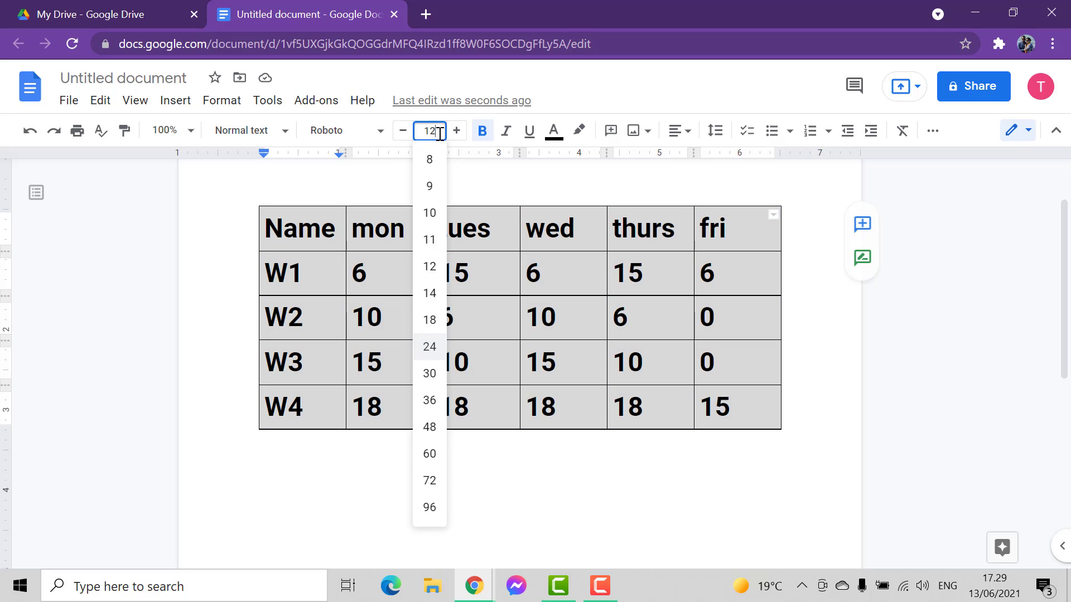
type("12")
key("Return")
left_click(342, 136)
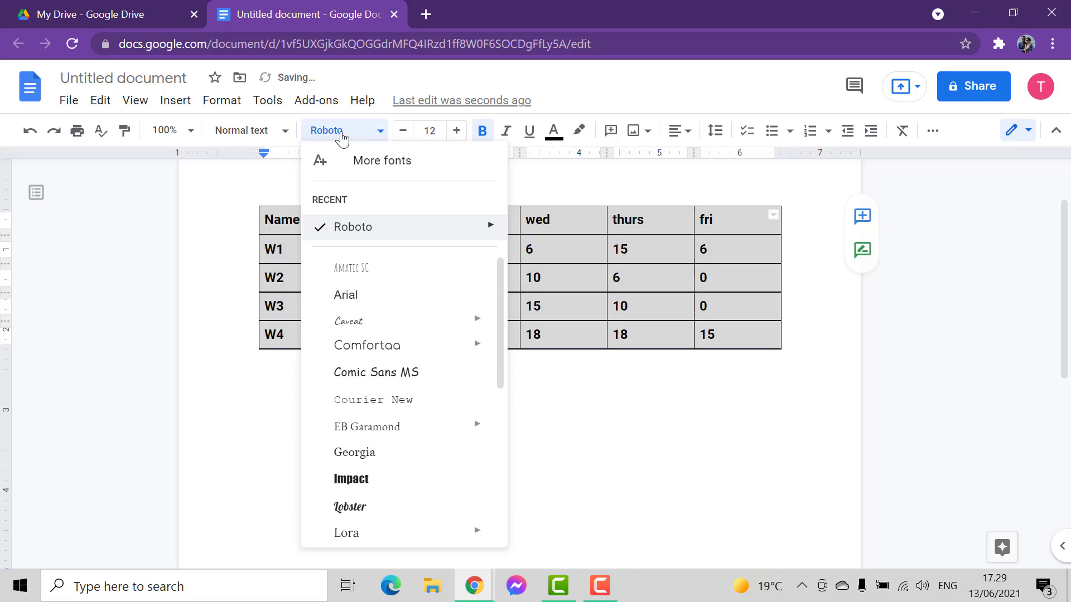
left_click(409, 291)
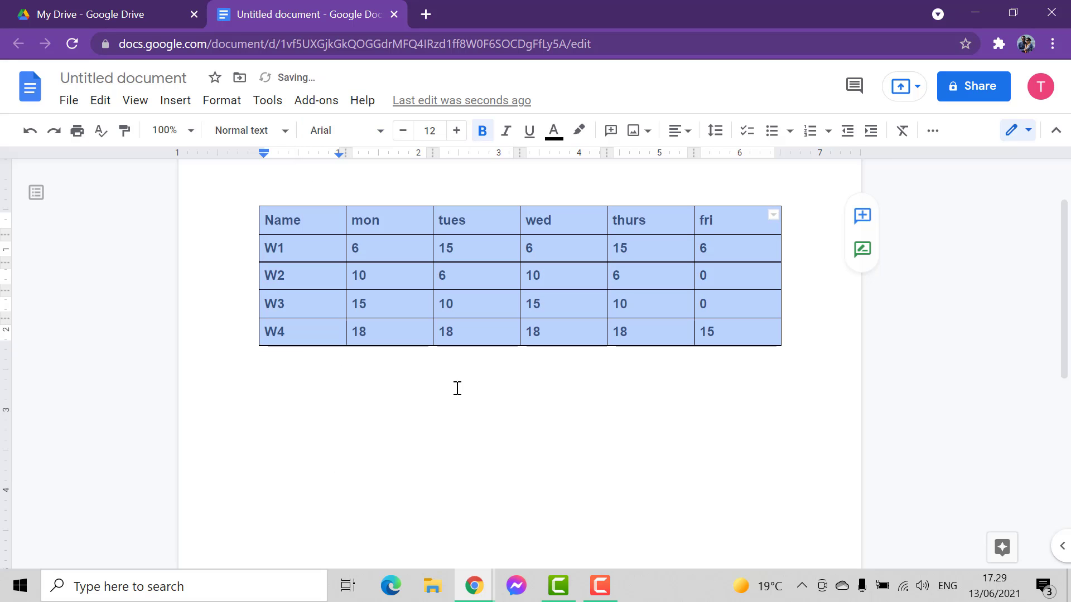
left_click(457, 389)
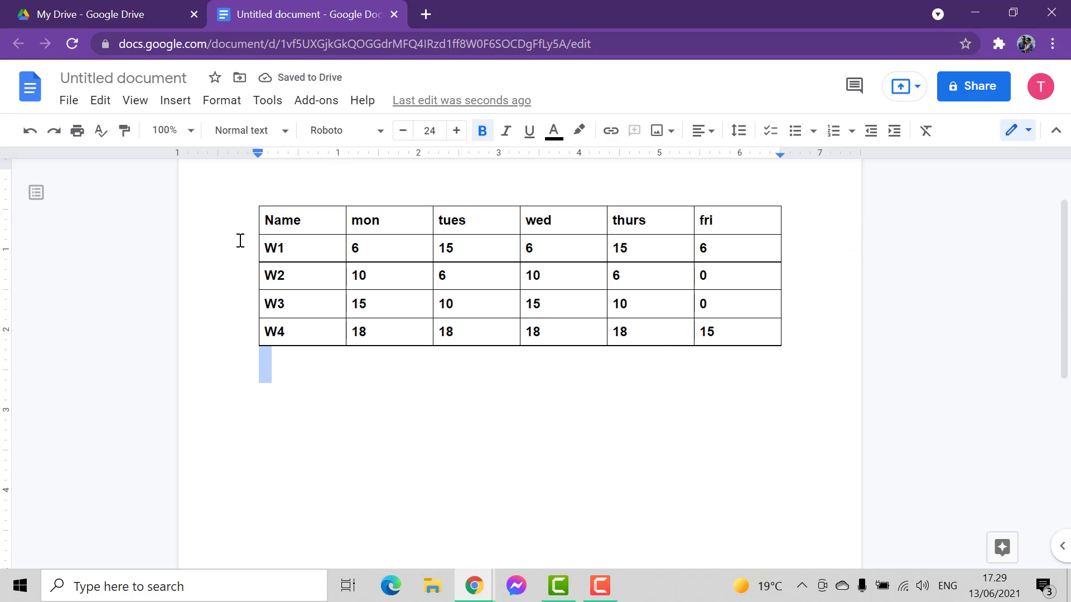
Step: Centre the text horizontally in every cell of the table
scroll(673, 371, "up", 1)
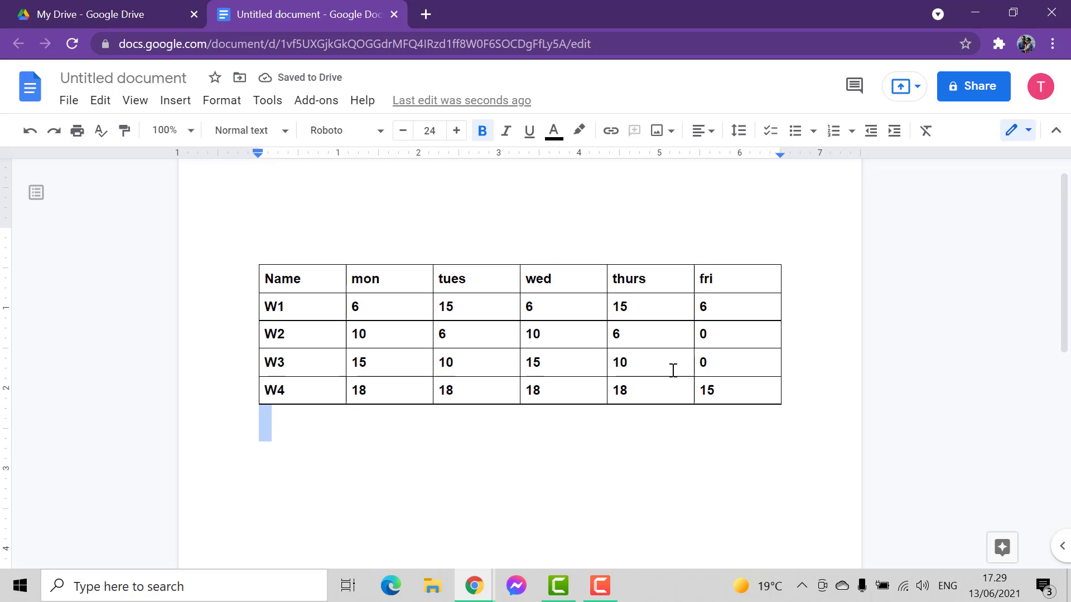
scroll(672, 371, "down", 1)
scroll(671, 366, "up", 2)
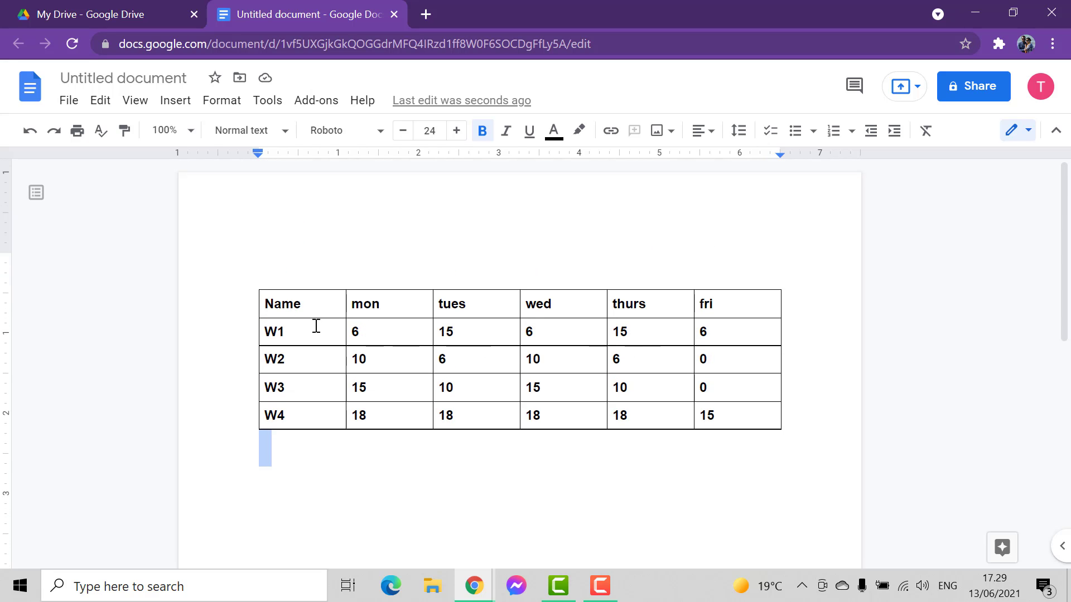
scroll(526, 395, "down", 1)
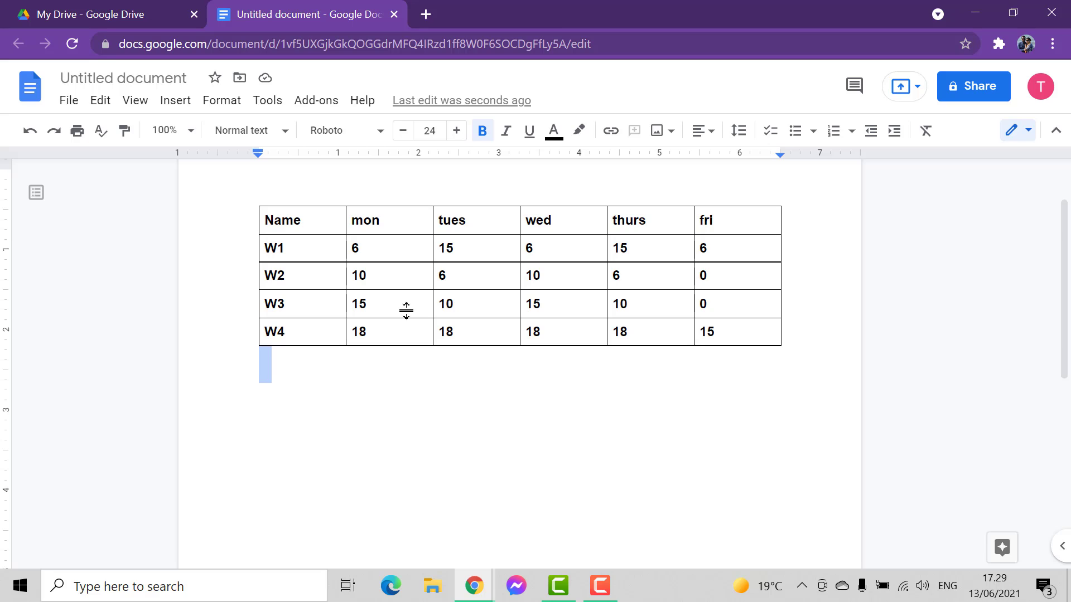
left_click_drag(264, 221, 722, 335)
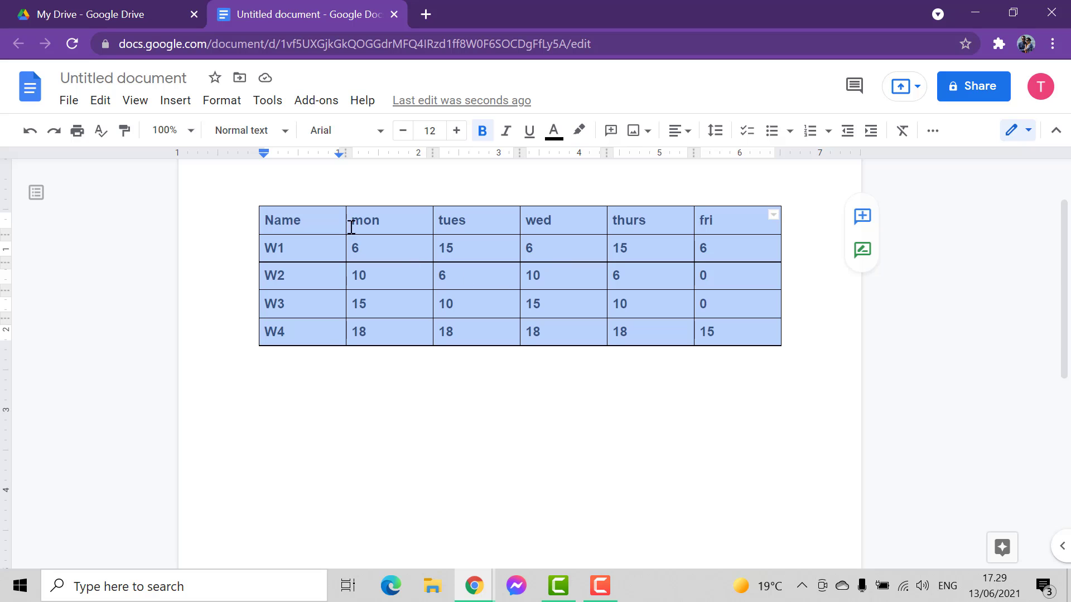
left_click(681, 135)
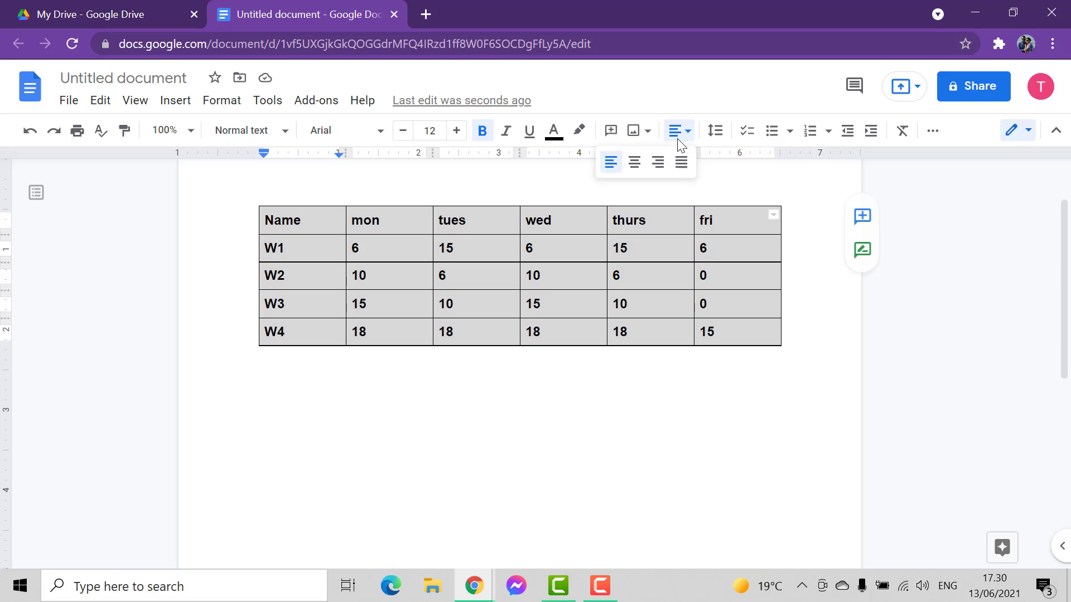
left_click(634, 163)
left_click(550, 457)
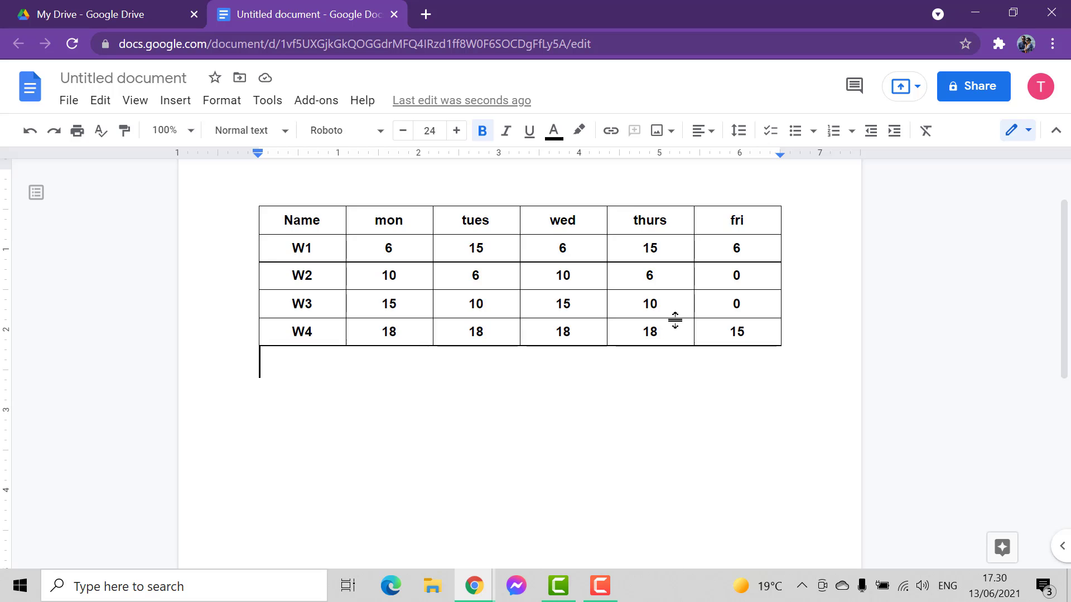
scroll(674, 318, "up", 2)
scroll(677, 321, "down", 3)
scroll(679, 324, "up", 3)
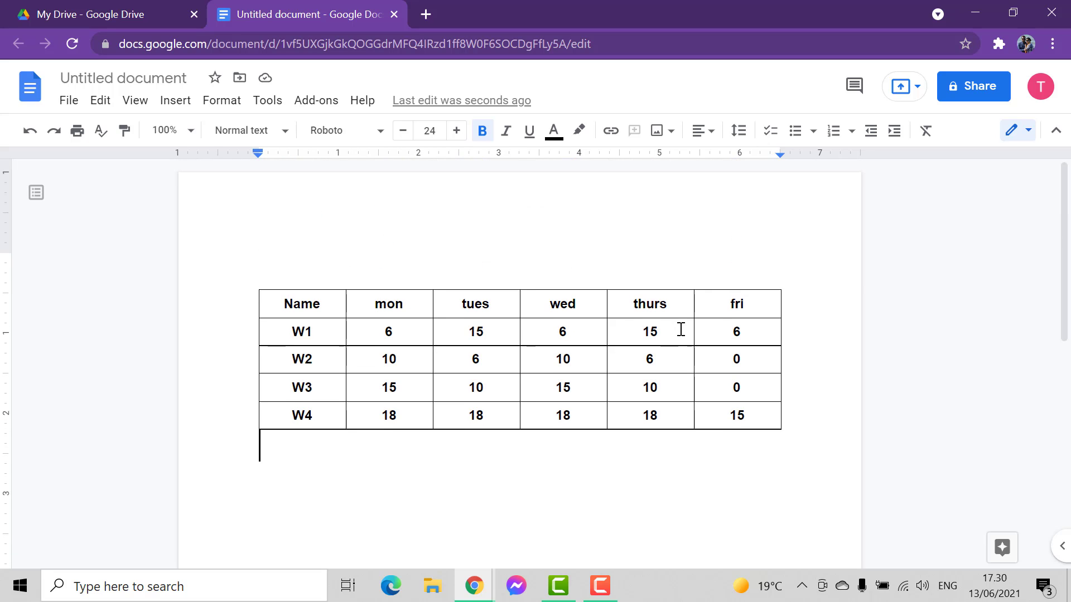
scroll(421, 364, "down", 2)
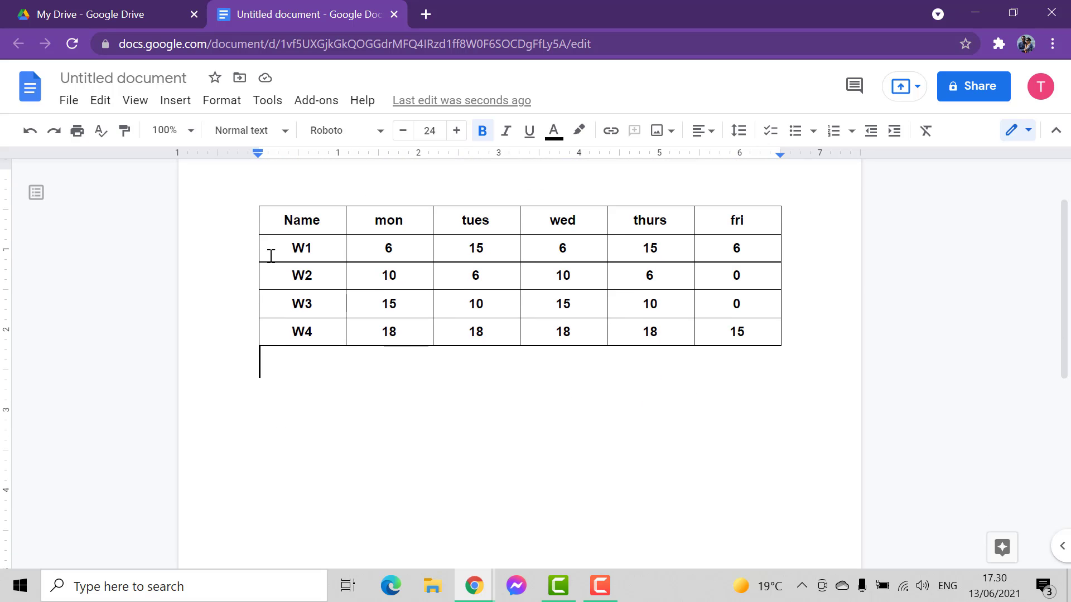
Step: Open the table properties from the "mon" header cell and choose purple as the table border color
right_click(372, 221)
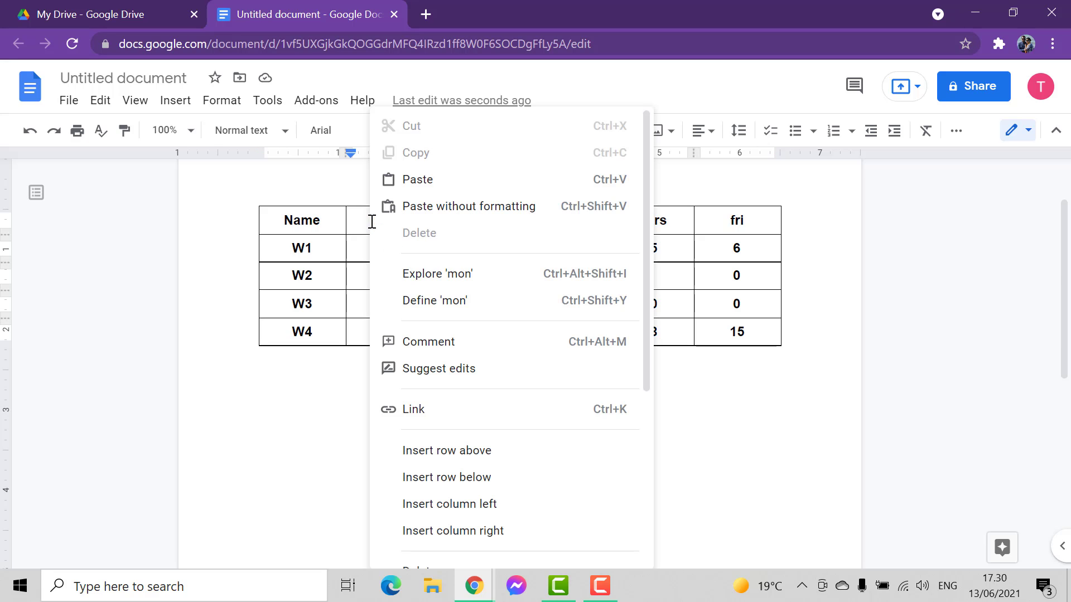
scroll(469, 301, "down", 2)
scroll(481, 316, "down", 3)
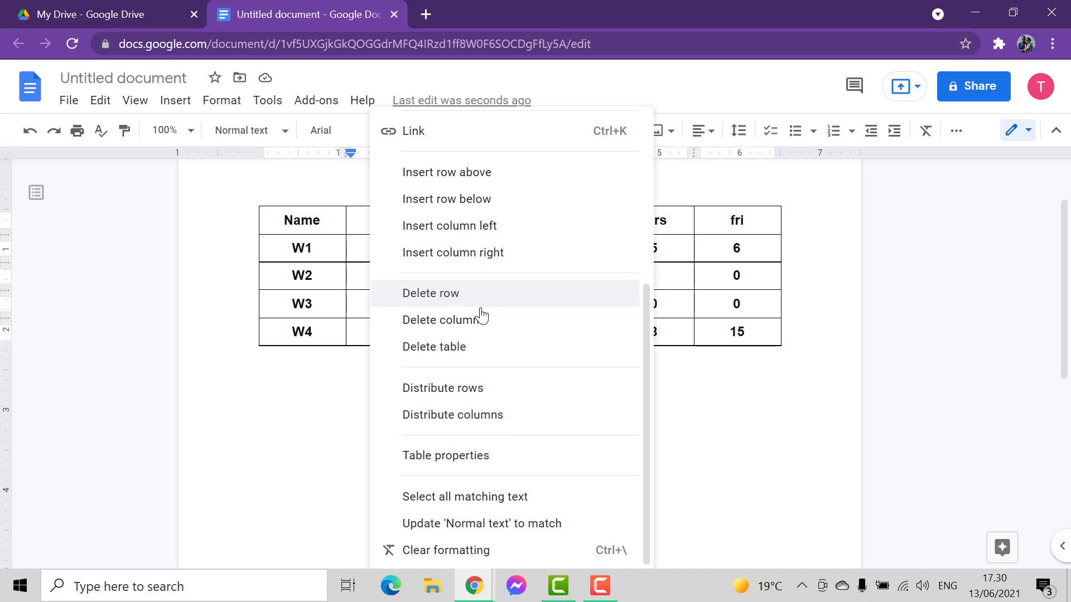
left_click(497, 456)
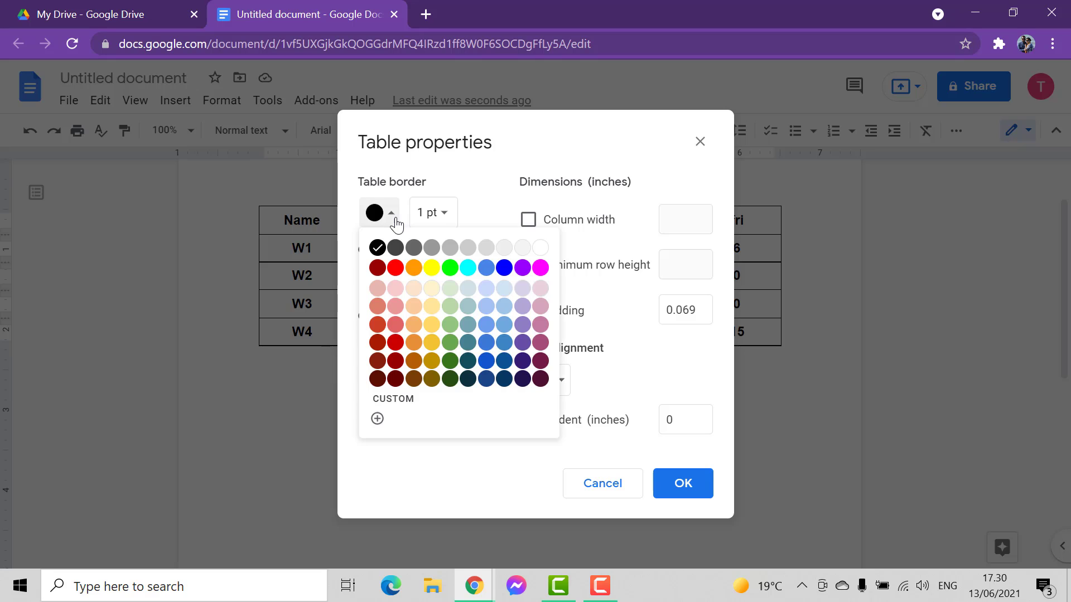
left_click(393, 221)
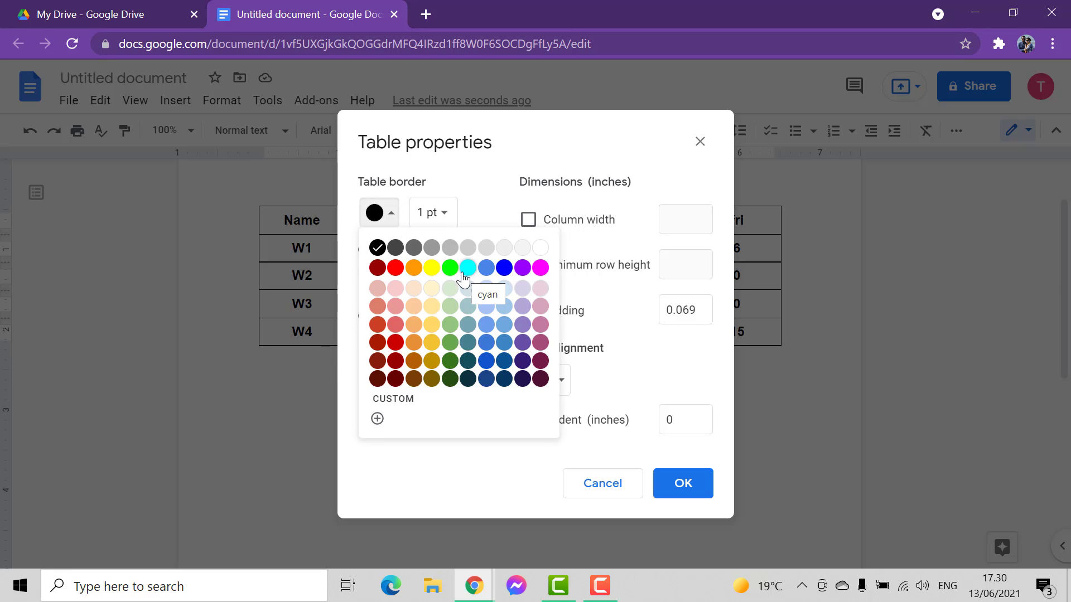
left_click(522, 268)
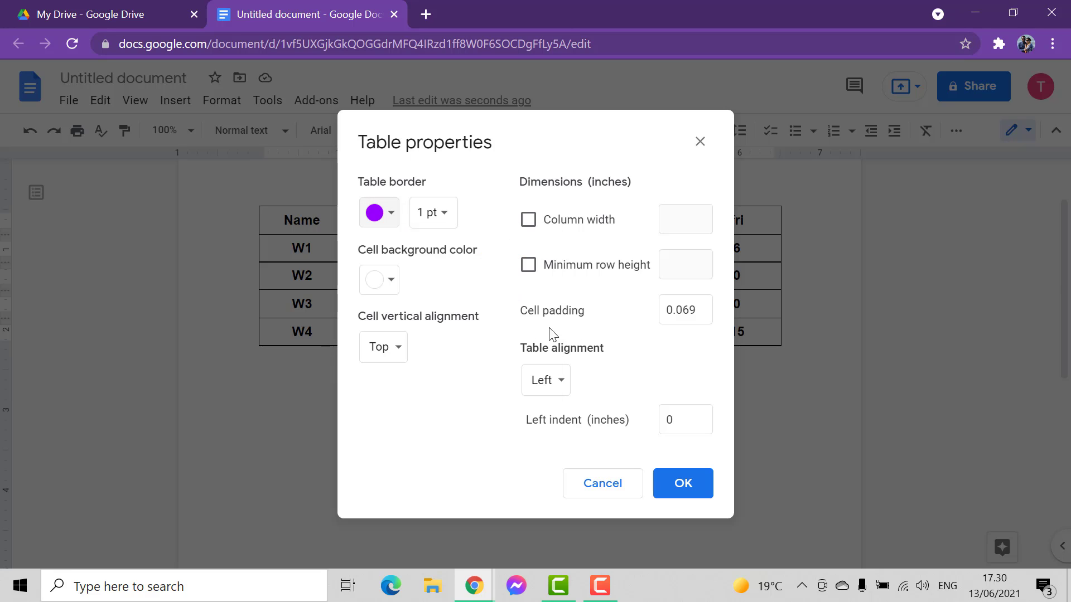
Step: Give the "mon" header cell a yellow background and middle vertical alignment, and apply the table properties
left_click(388, 290)
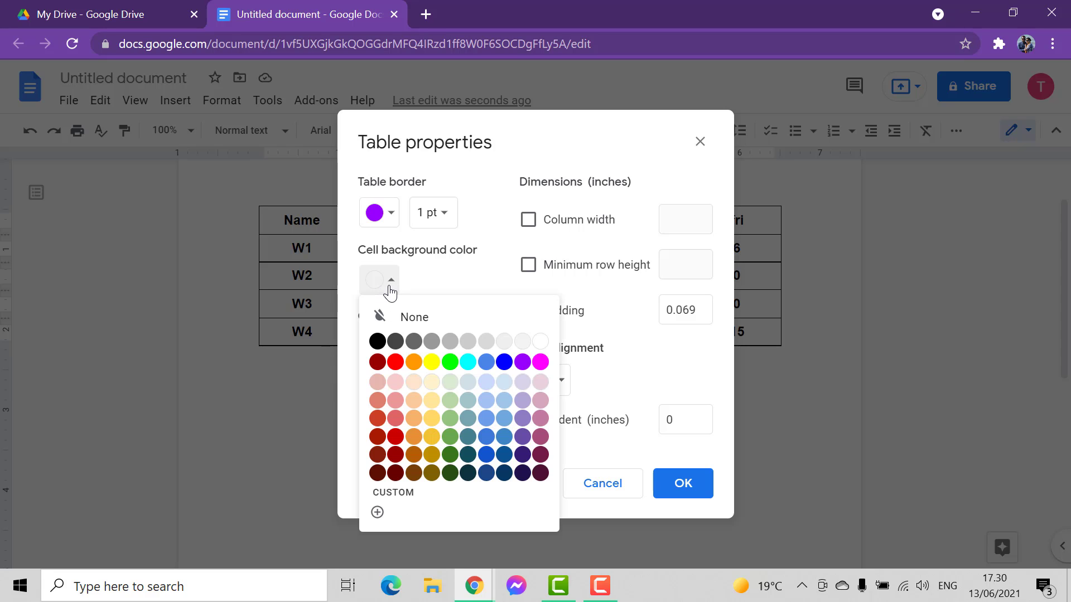
left_click(432, 363)
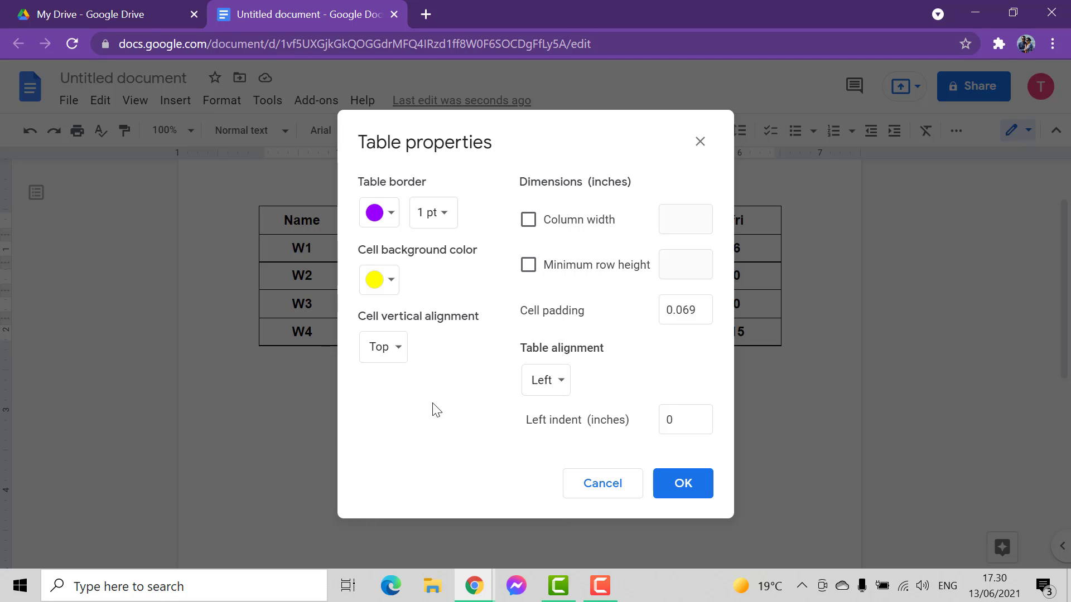
left_click(400, 355)
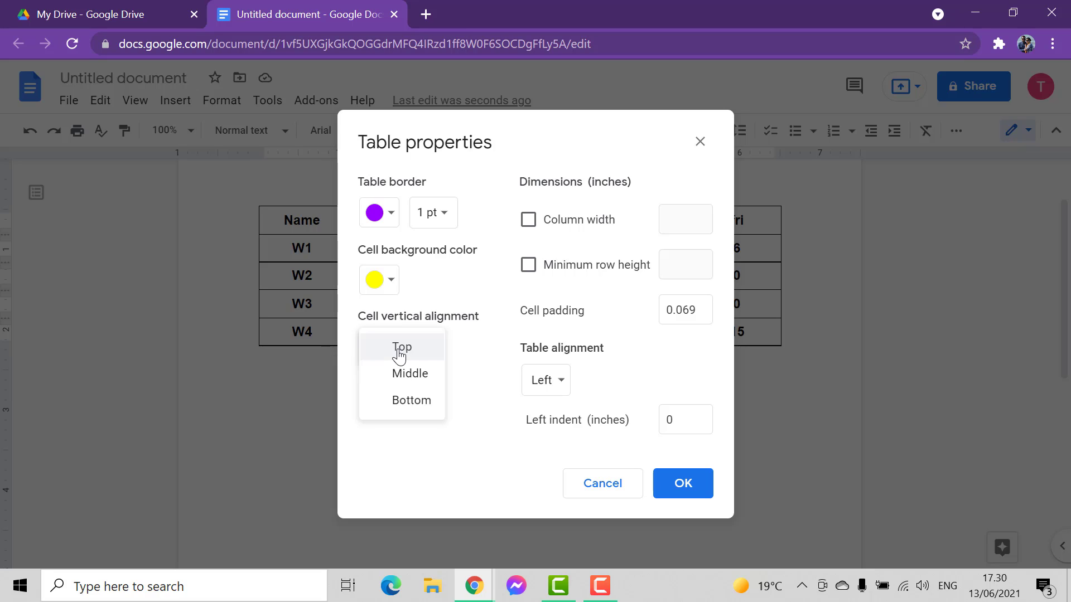
left_click(411, 374)
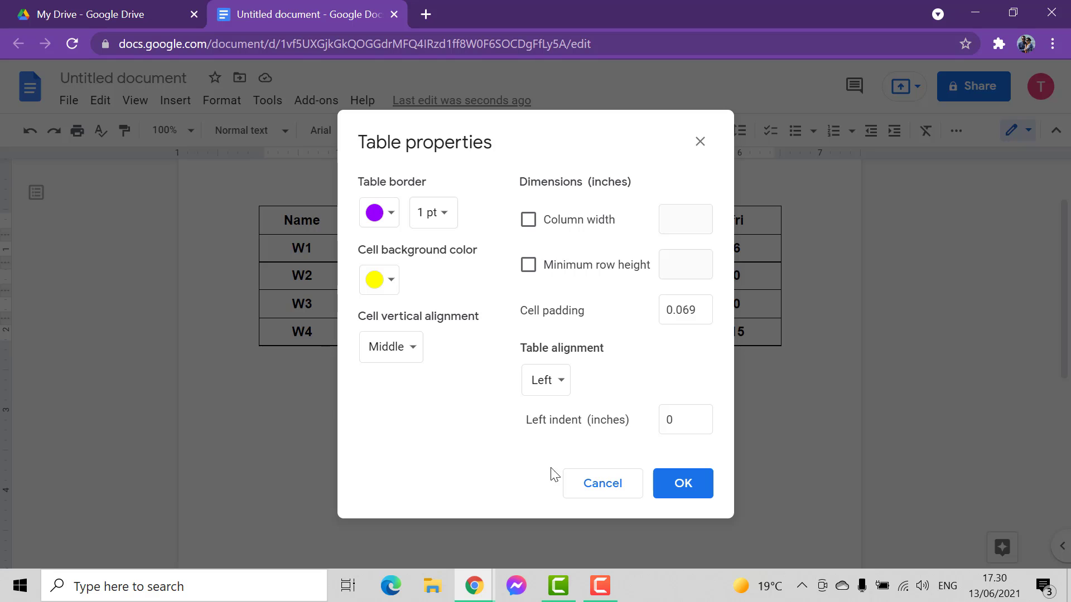
left_click(683, 483)
left_click(315, 426)
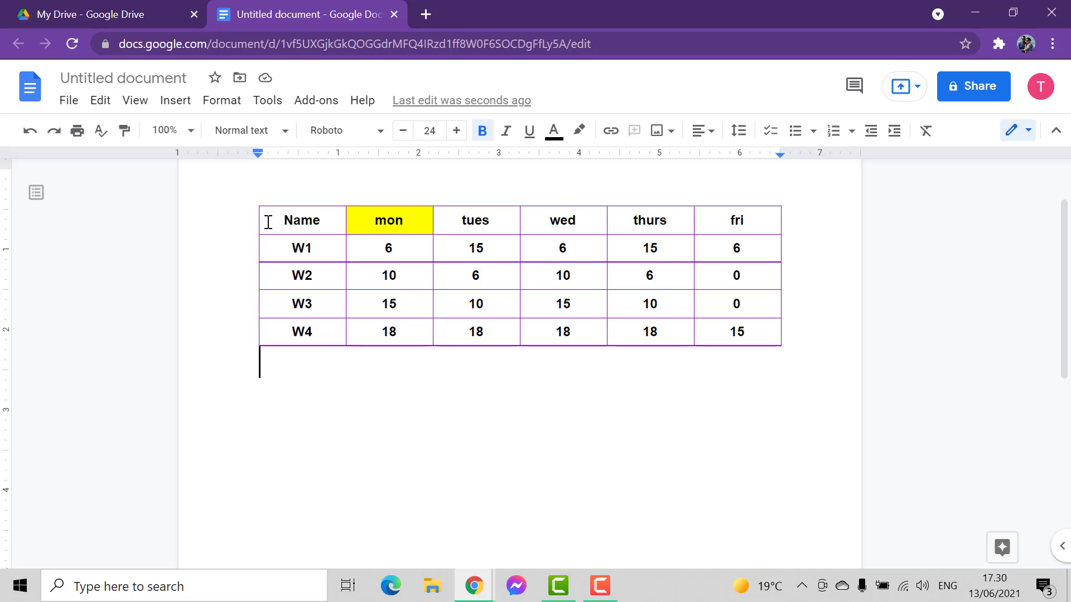
Step: Set the cell background color of the whole table to yellow
left_click_drag(269, 222, 729, 334)
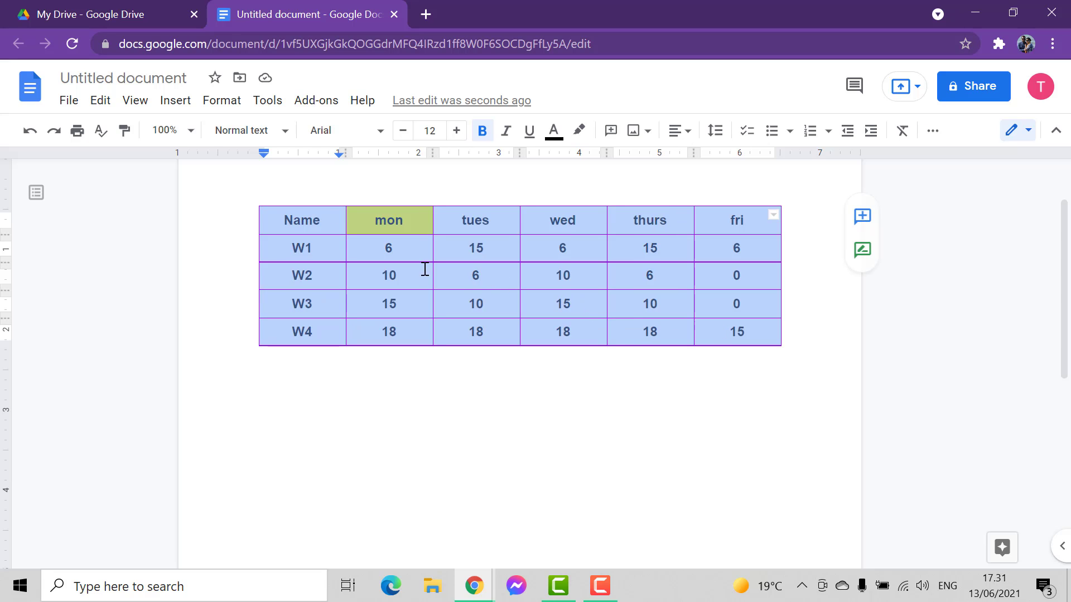
right_click(359, 237)
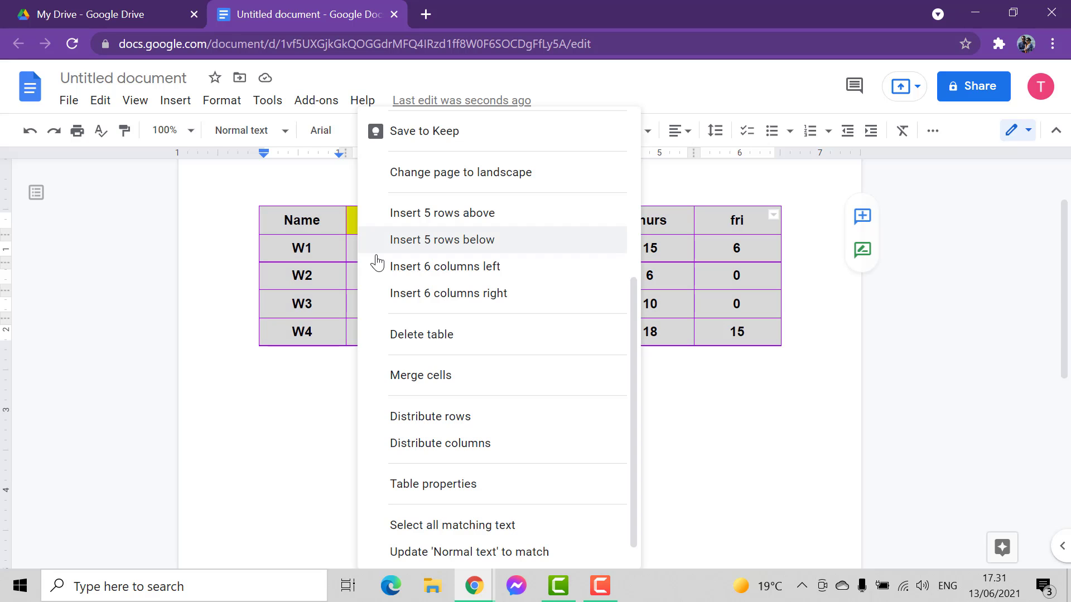
left_click(449, 486)
left_click(393, 286)
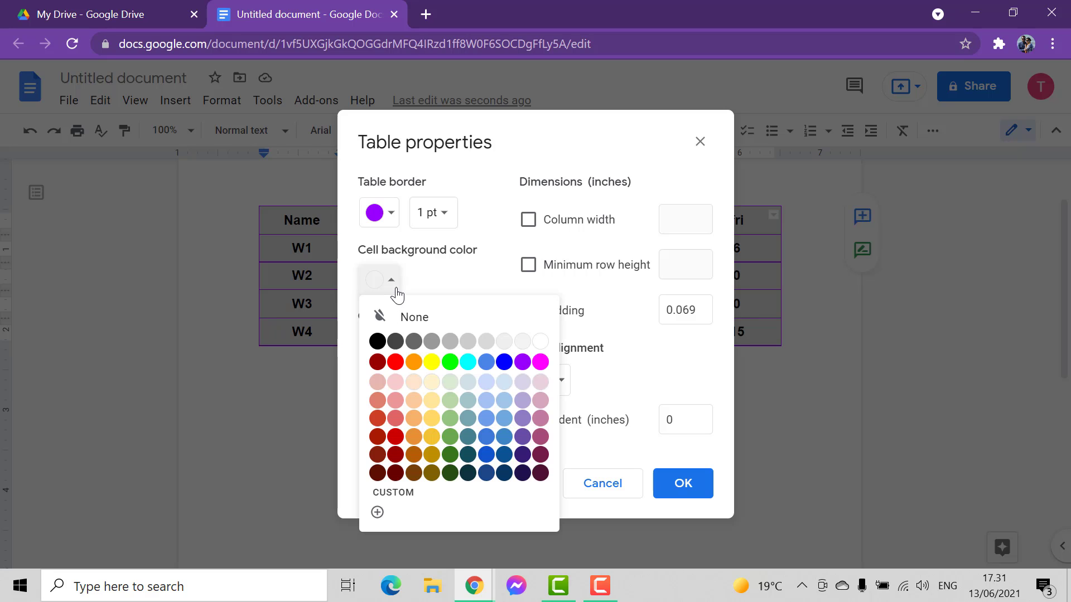
left_click(431, 364)
left_click(665, 493)
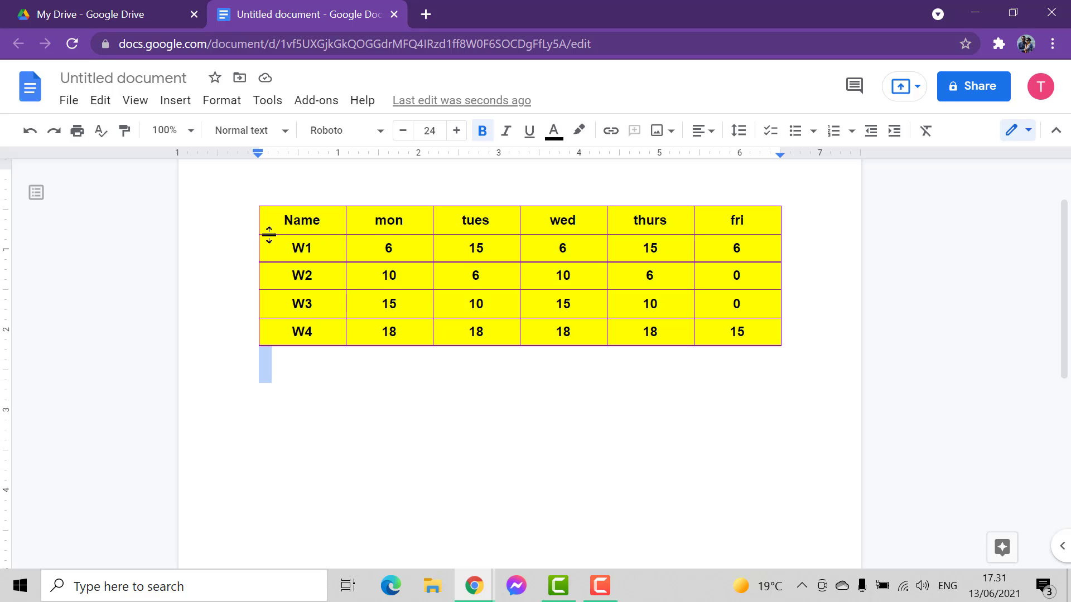
Step: Set the table border width to 4.5 pt and apply it to the table
right_click(360, 248)
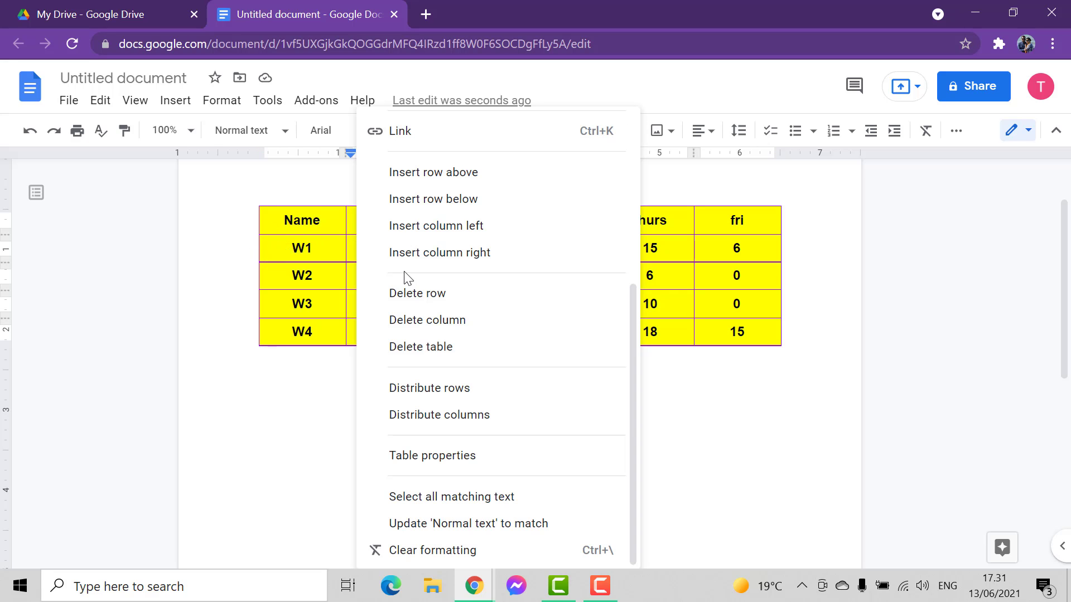
left_click(455, 471)
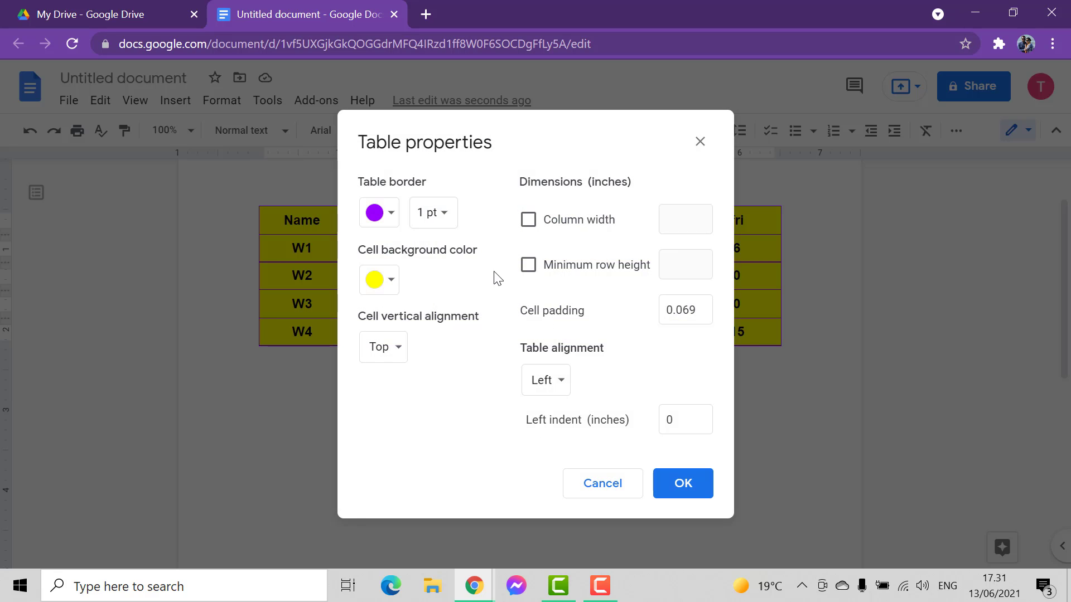
left_click(443, 226)
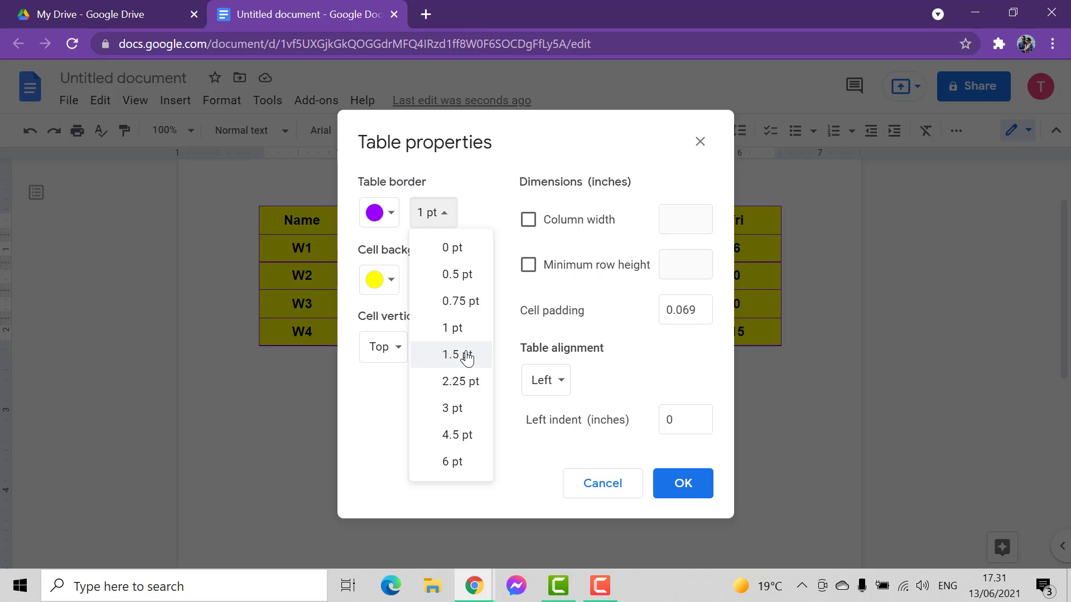
left_click(458, 437)
left_click(701, 501)
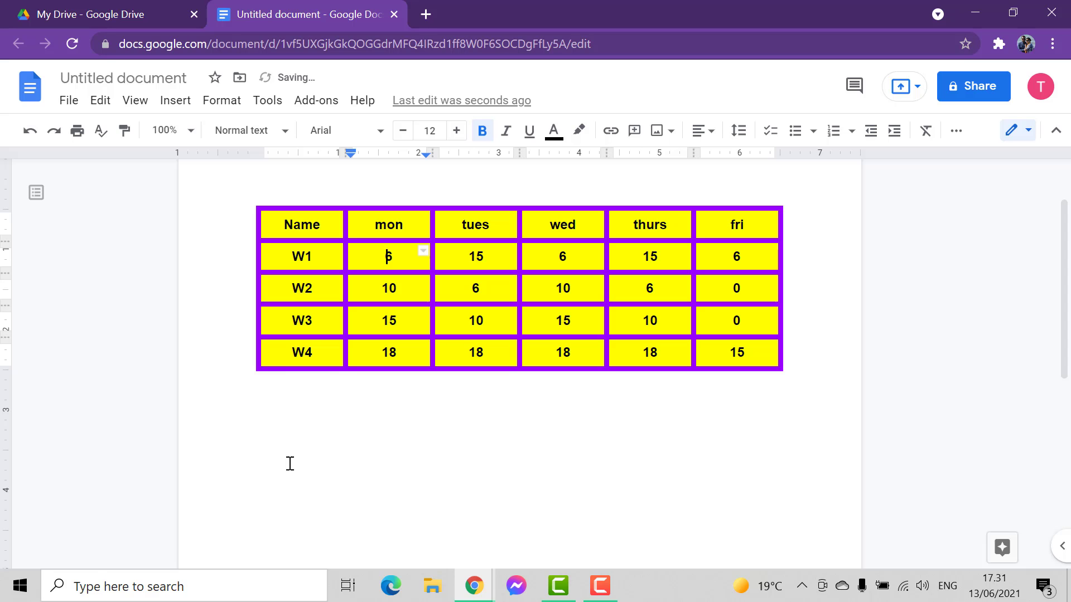
left_click(694, 465)
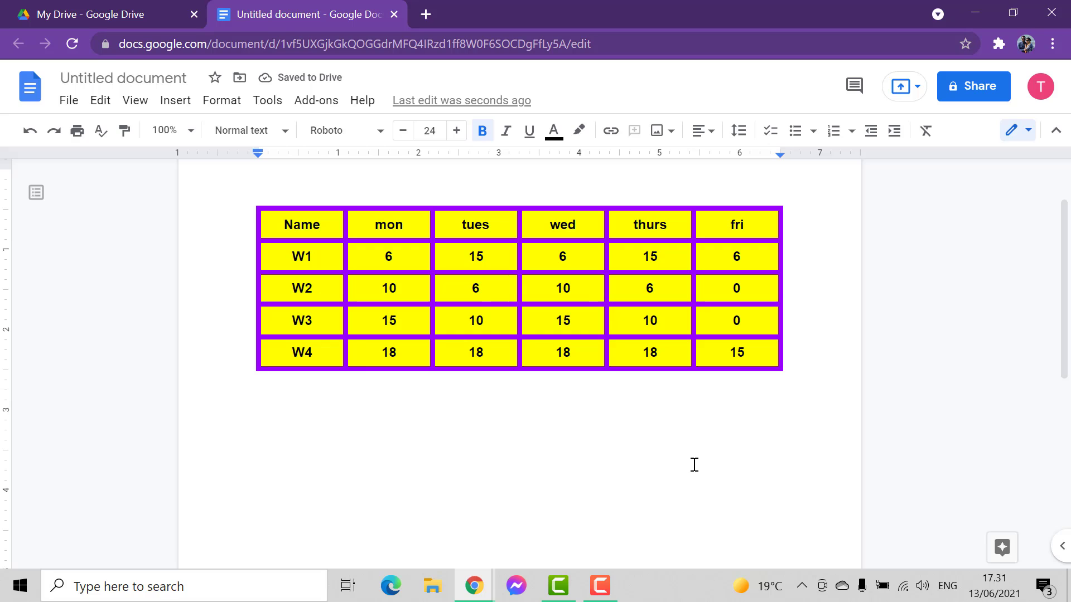